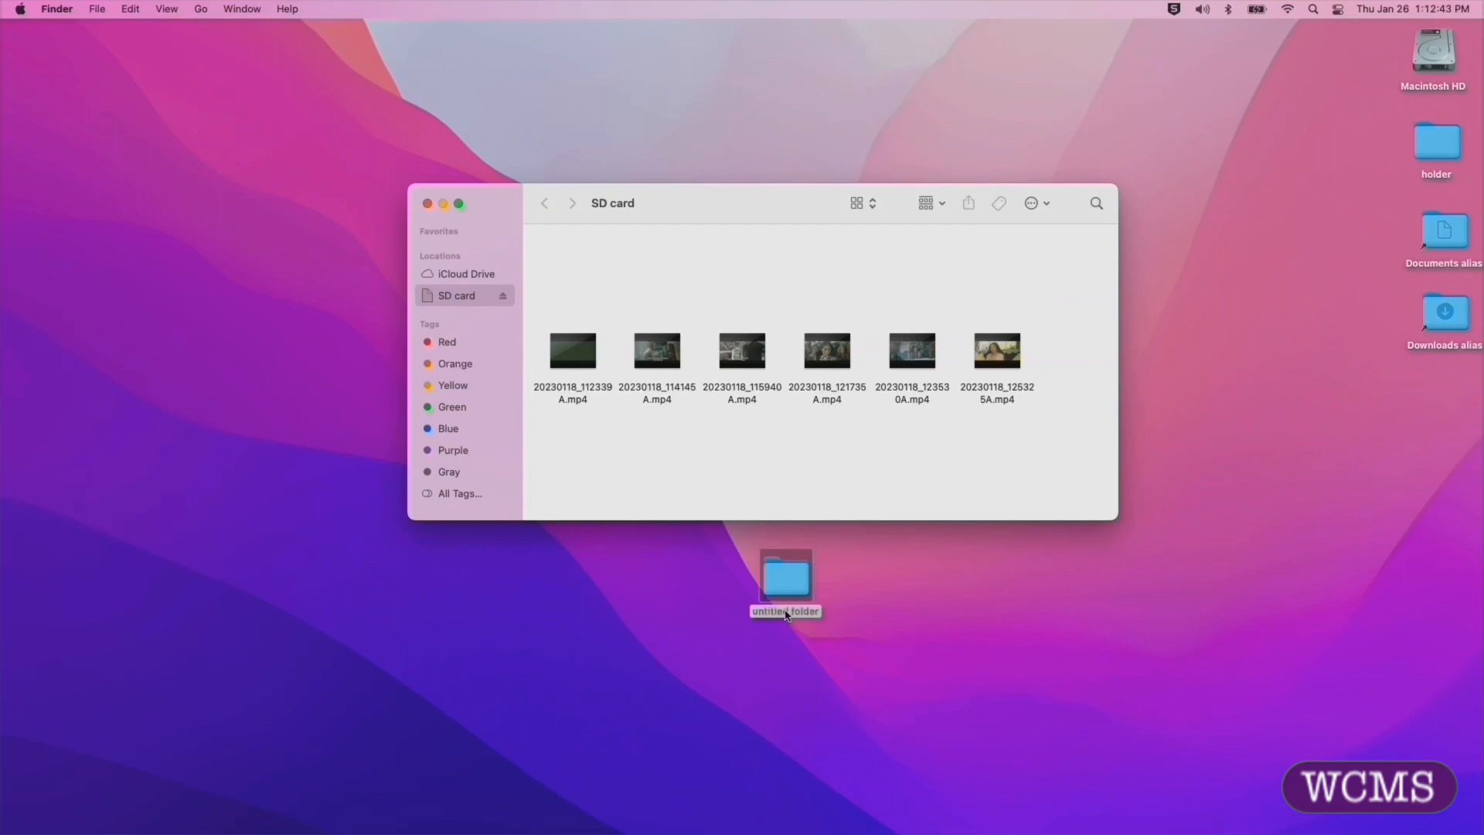
Step: Rename the untitled folder on the desktop as "video project"
click(789, 613)
click(794, 614)
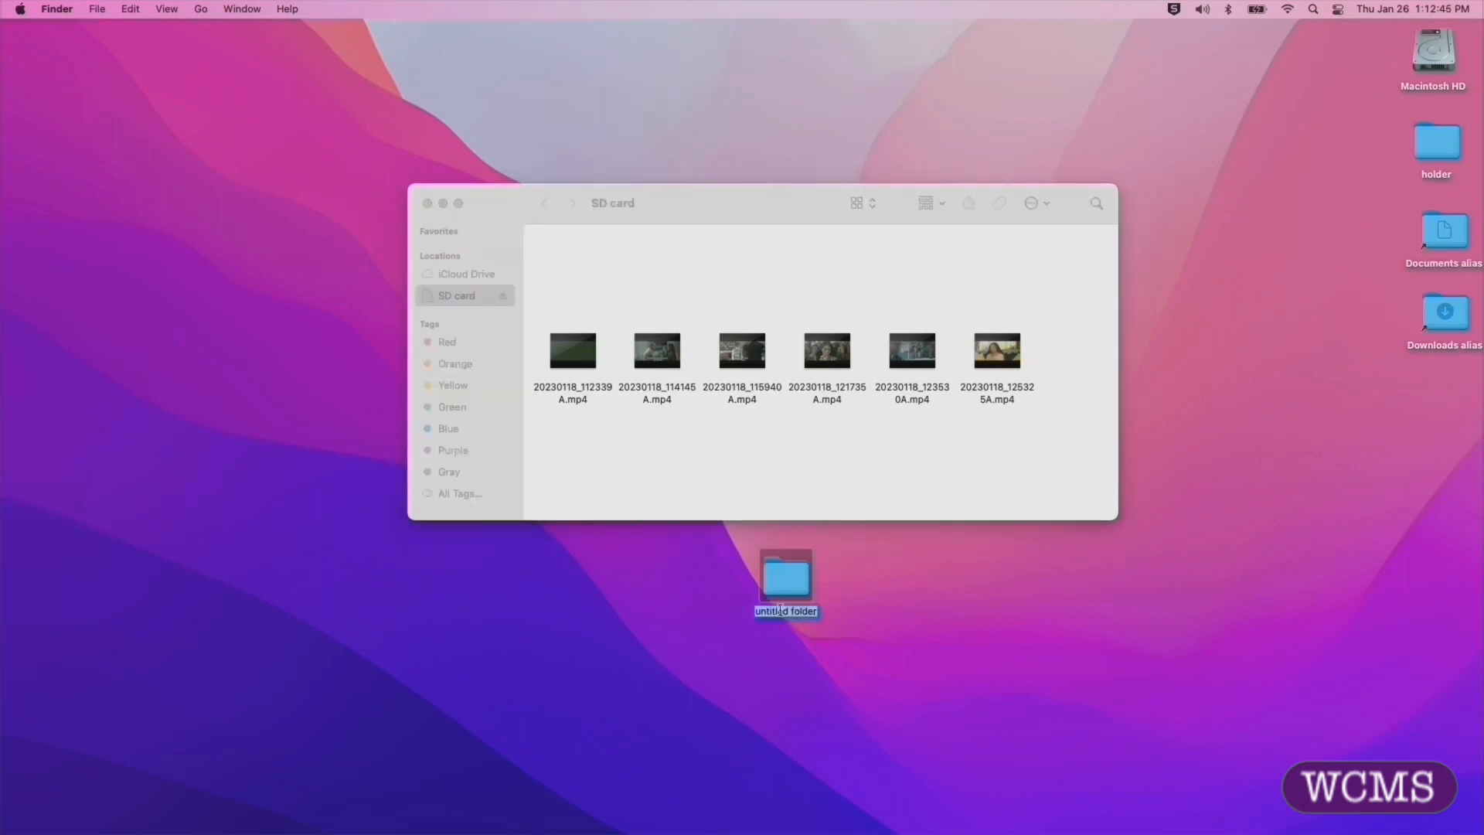
text(video proj)
text(ject)
key(BackSpace)
key(BackSpace)
key(BackSpace)
key(BackSpace)
text(ect)
click(931, 589)
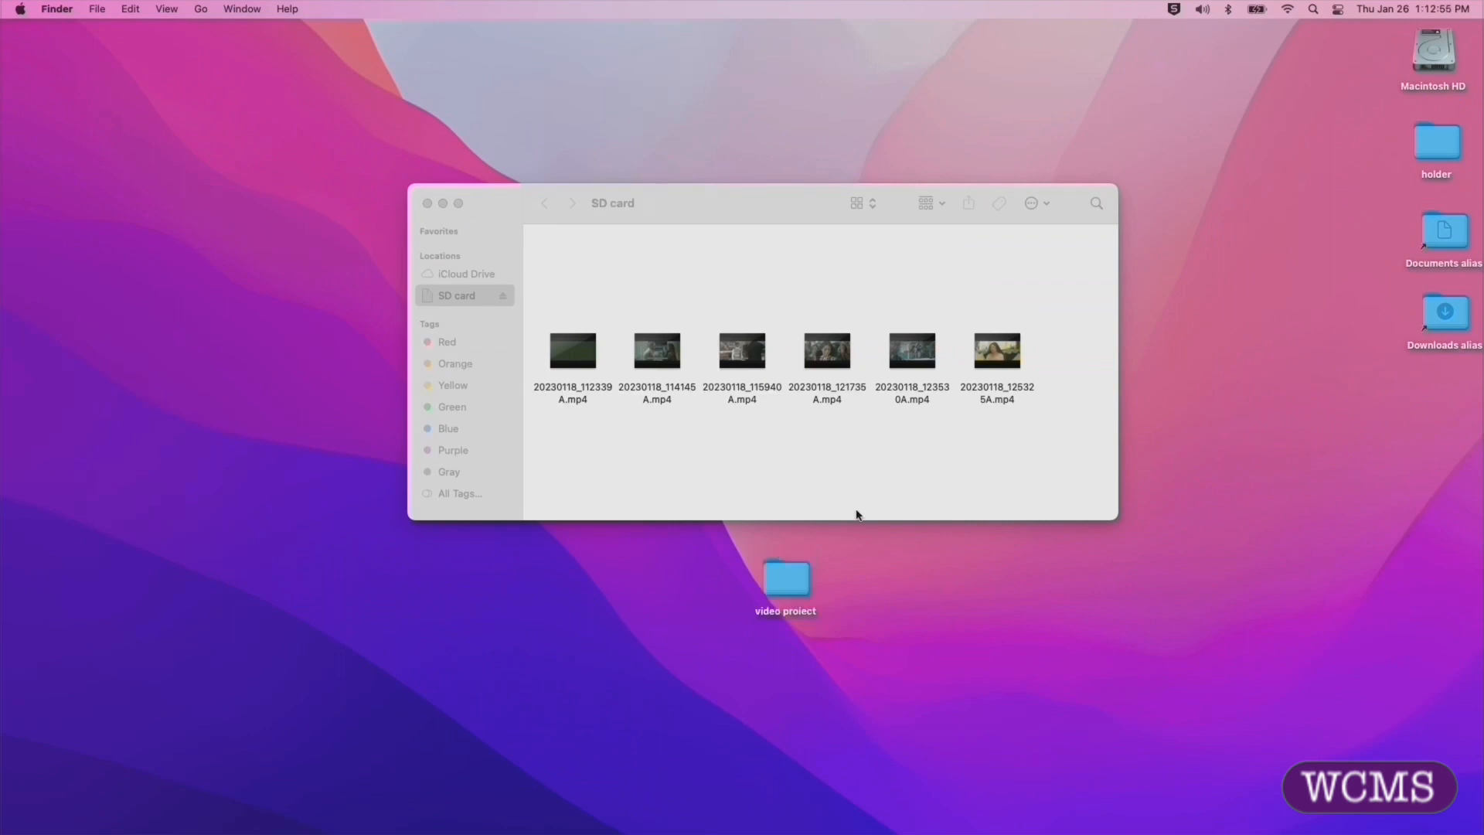
Step: Copy all six MP4 clips from the SD card into the video project folder, stopping any repeated transfer of existing files
drag(550, 426, 1055, 356)
drag(914, 354, 778, 454)
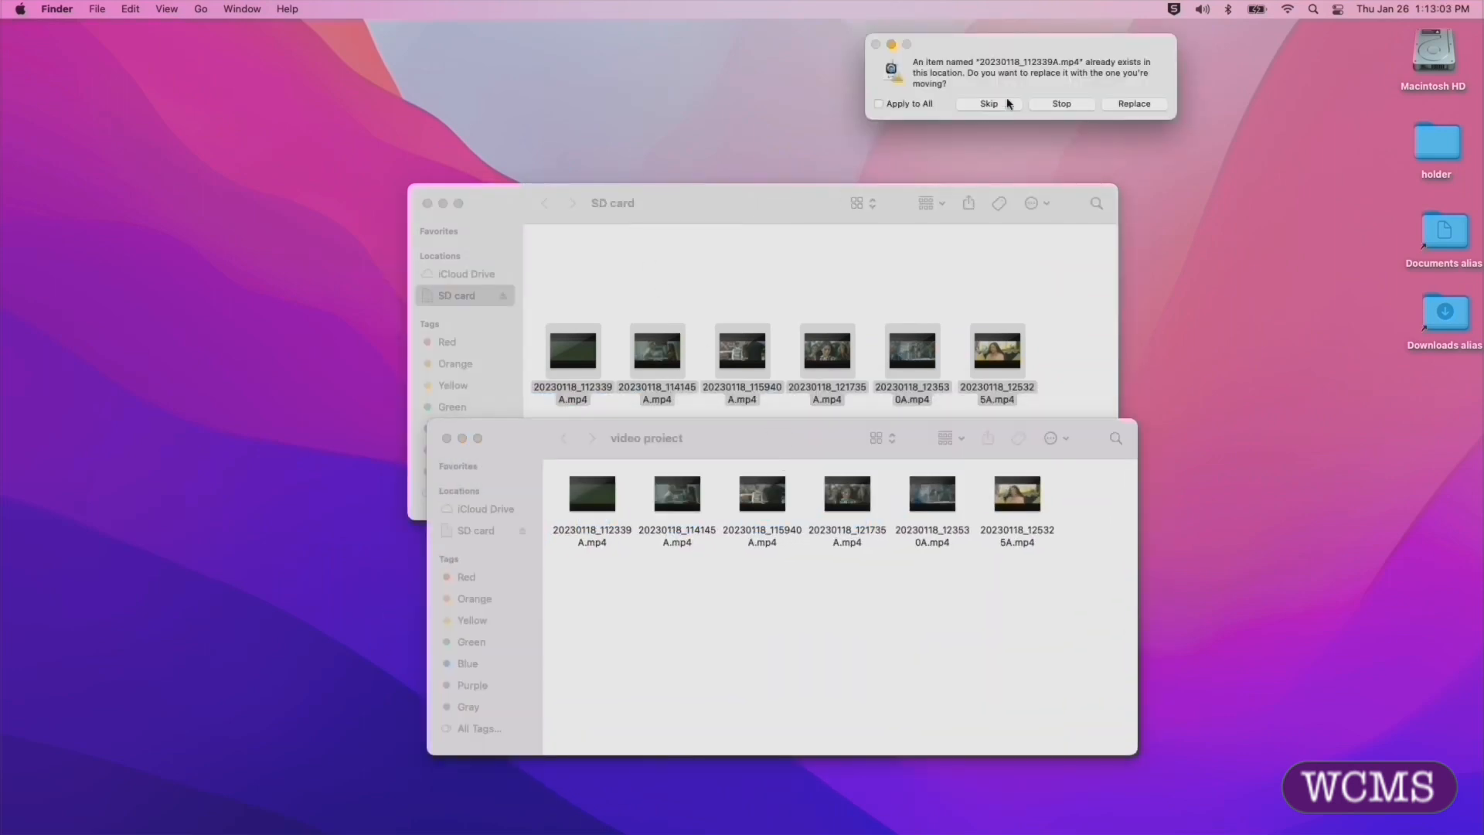
click(1062, 103)
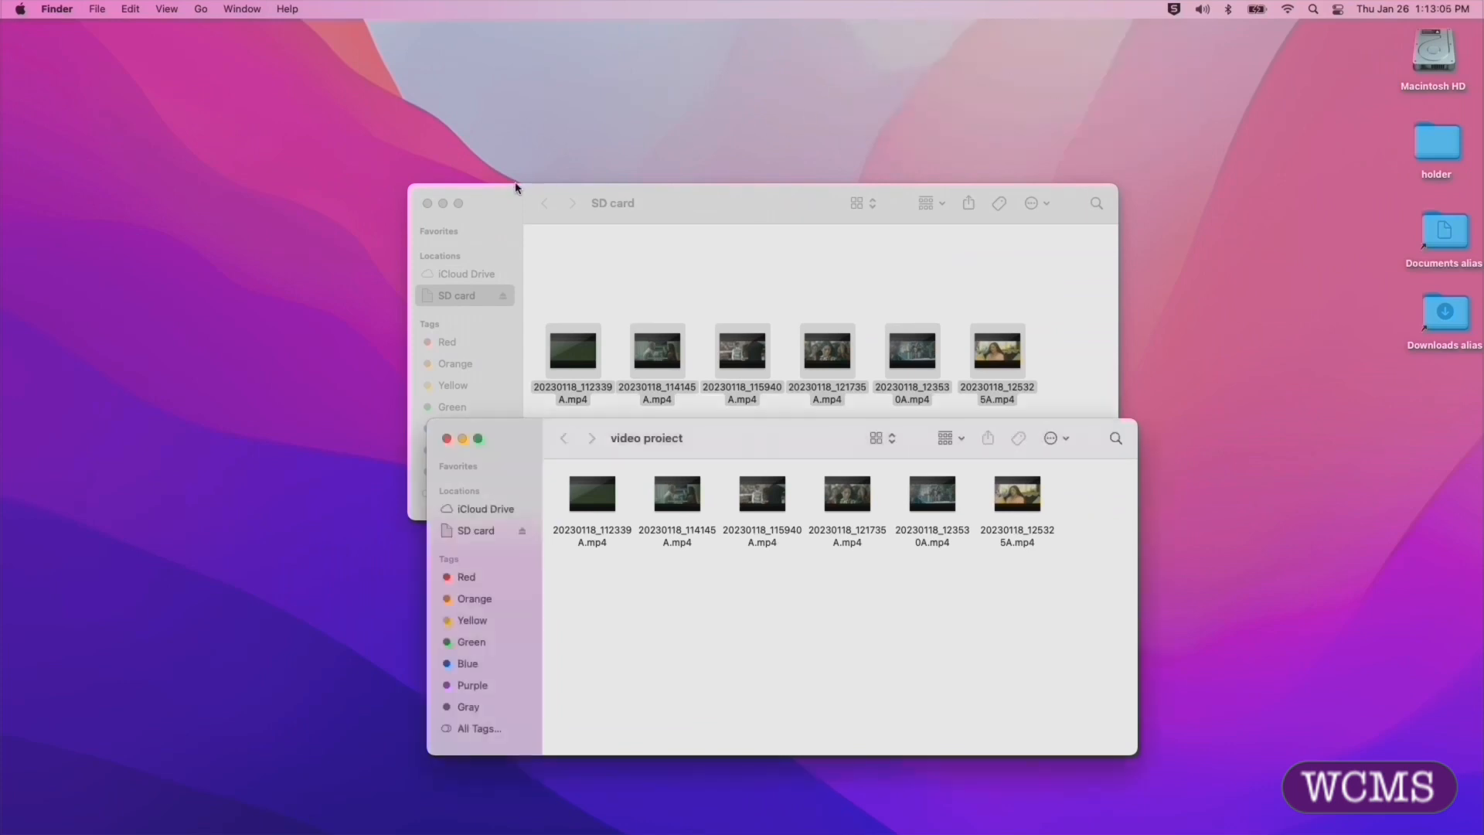
Step: Close the SD card window and eject the SD card
click(483, 201)
click(427, 202)
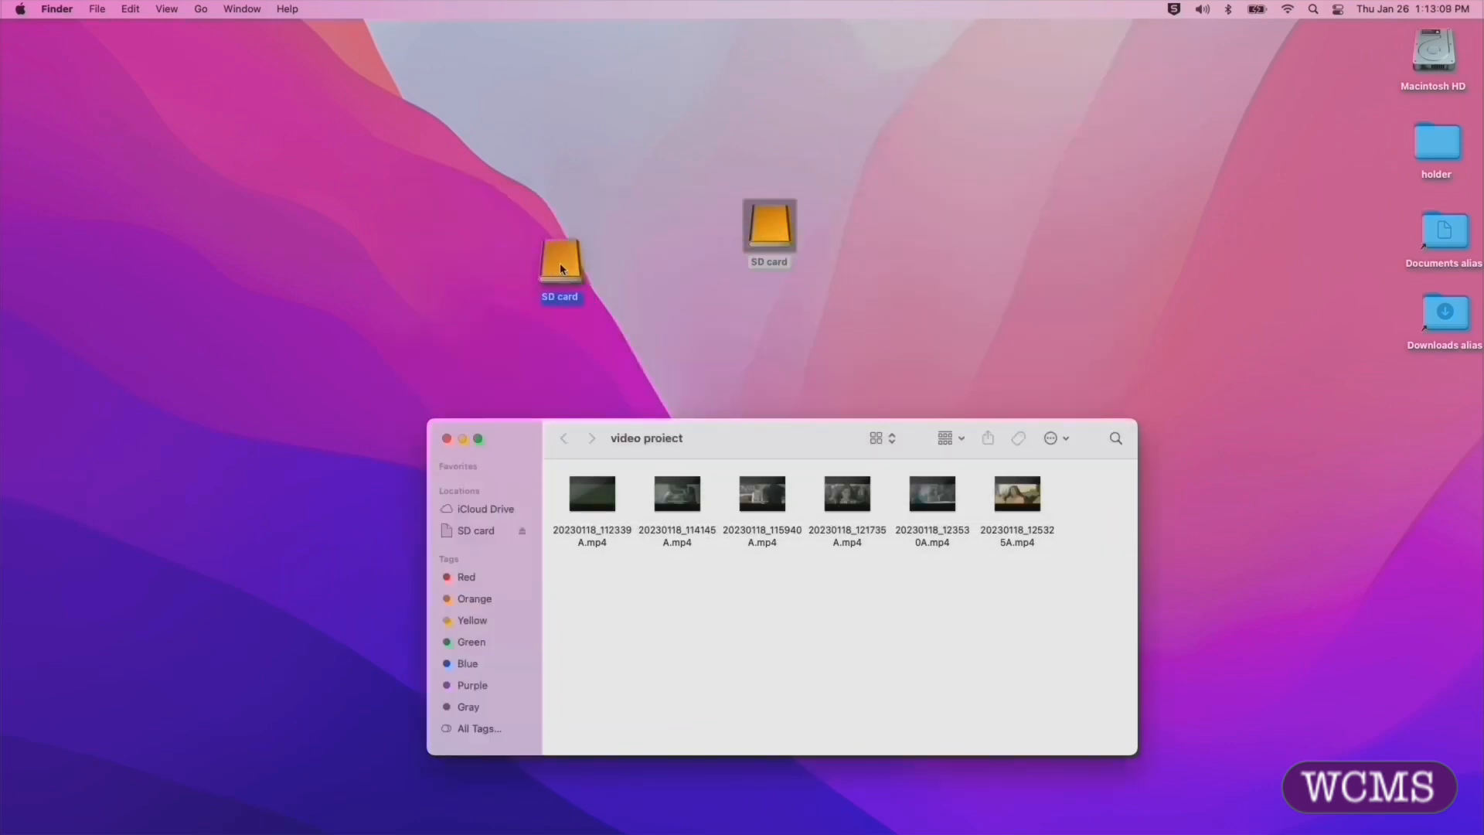
drag(561, 268, 53, 768)
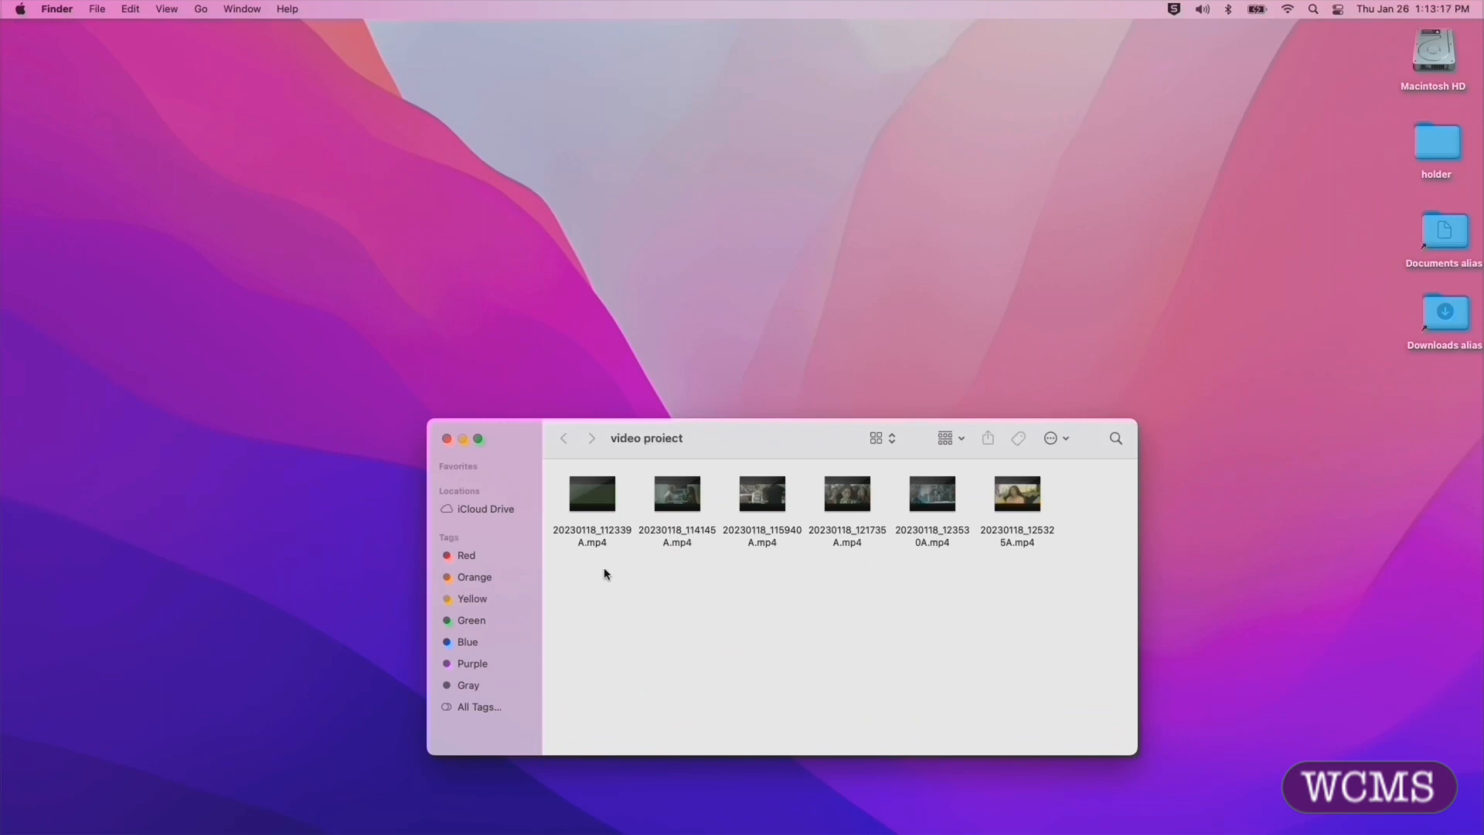
Step: Open 20230118_112339A.mp4 in QuickTime Player and arrange the shrunken player window above the video project folder window
click(583, 495)
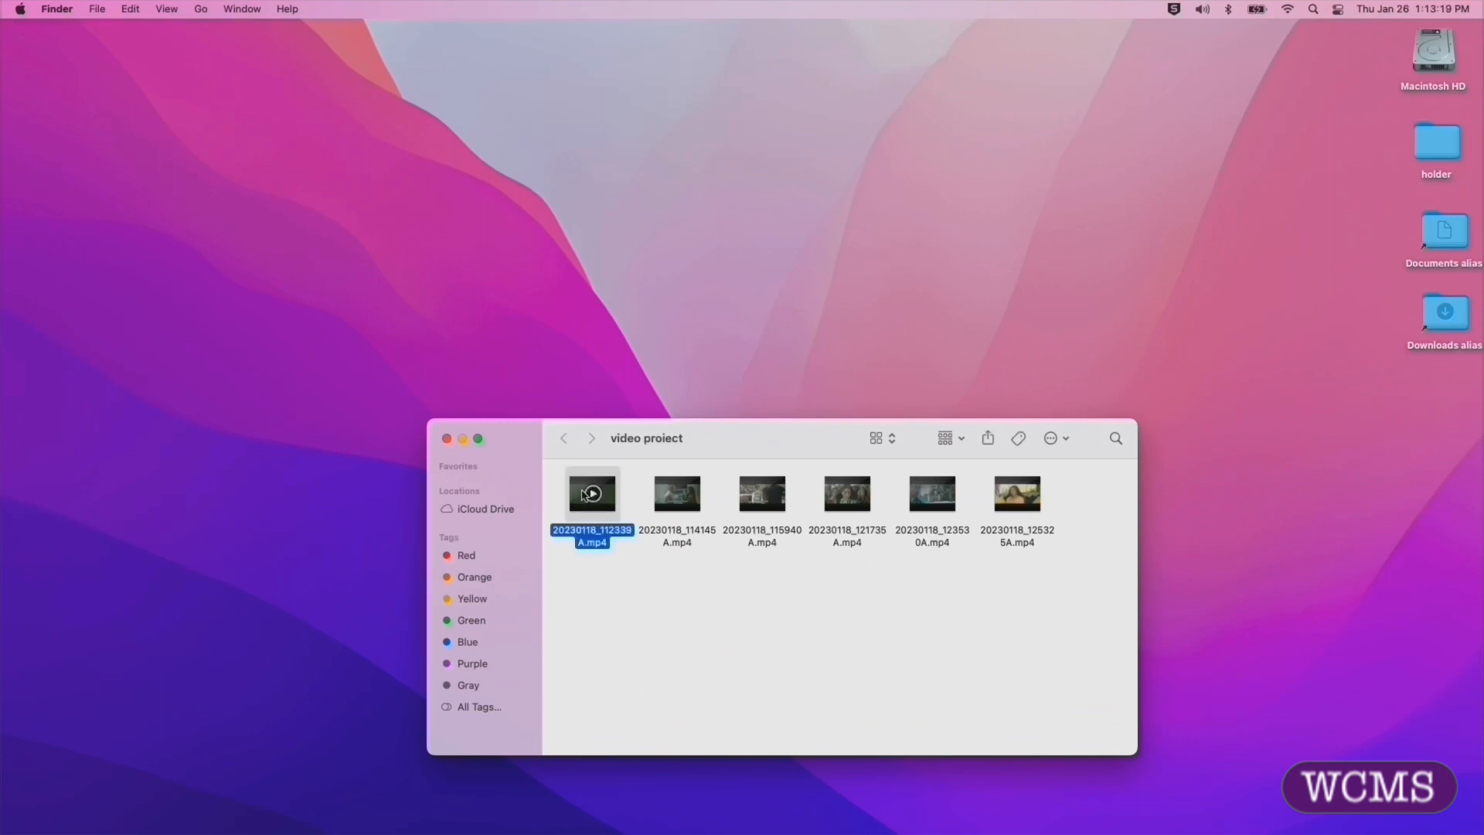
double_click(582, 495)
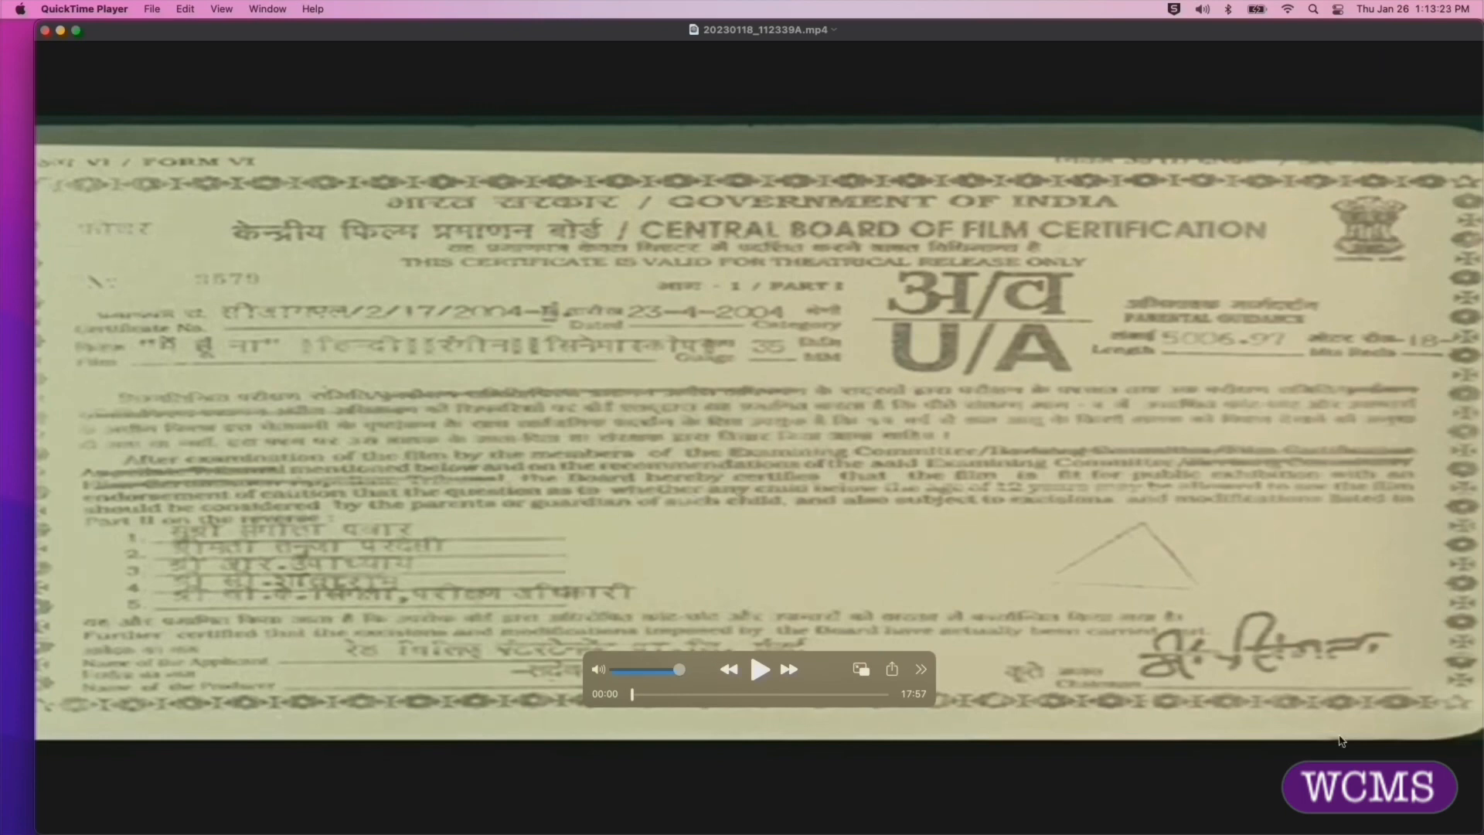
drag(1481, 465, 1009, 466)
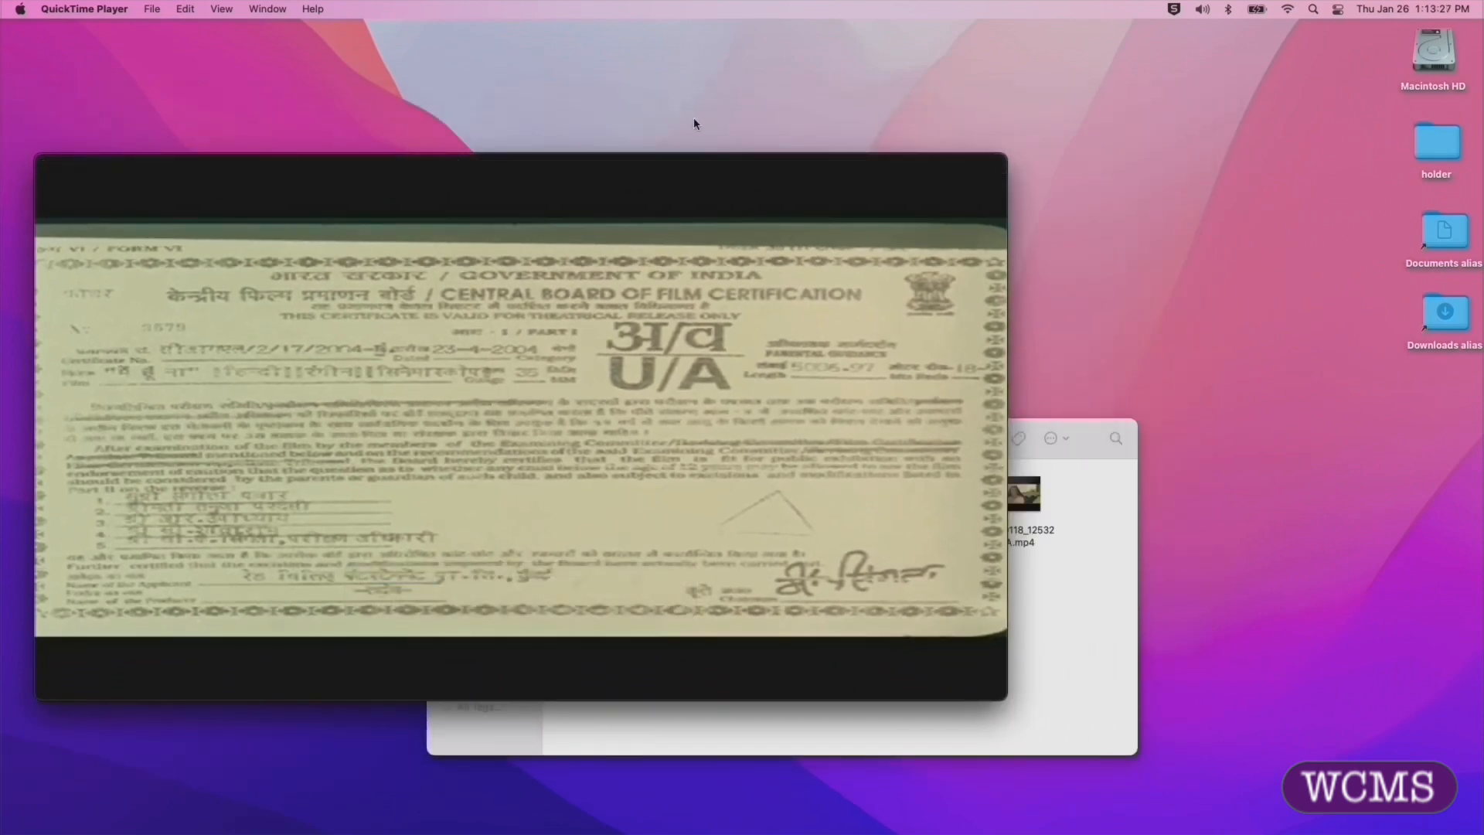
drag(695, 172, 676, 37)
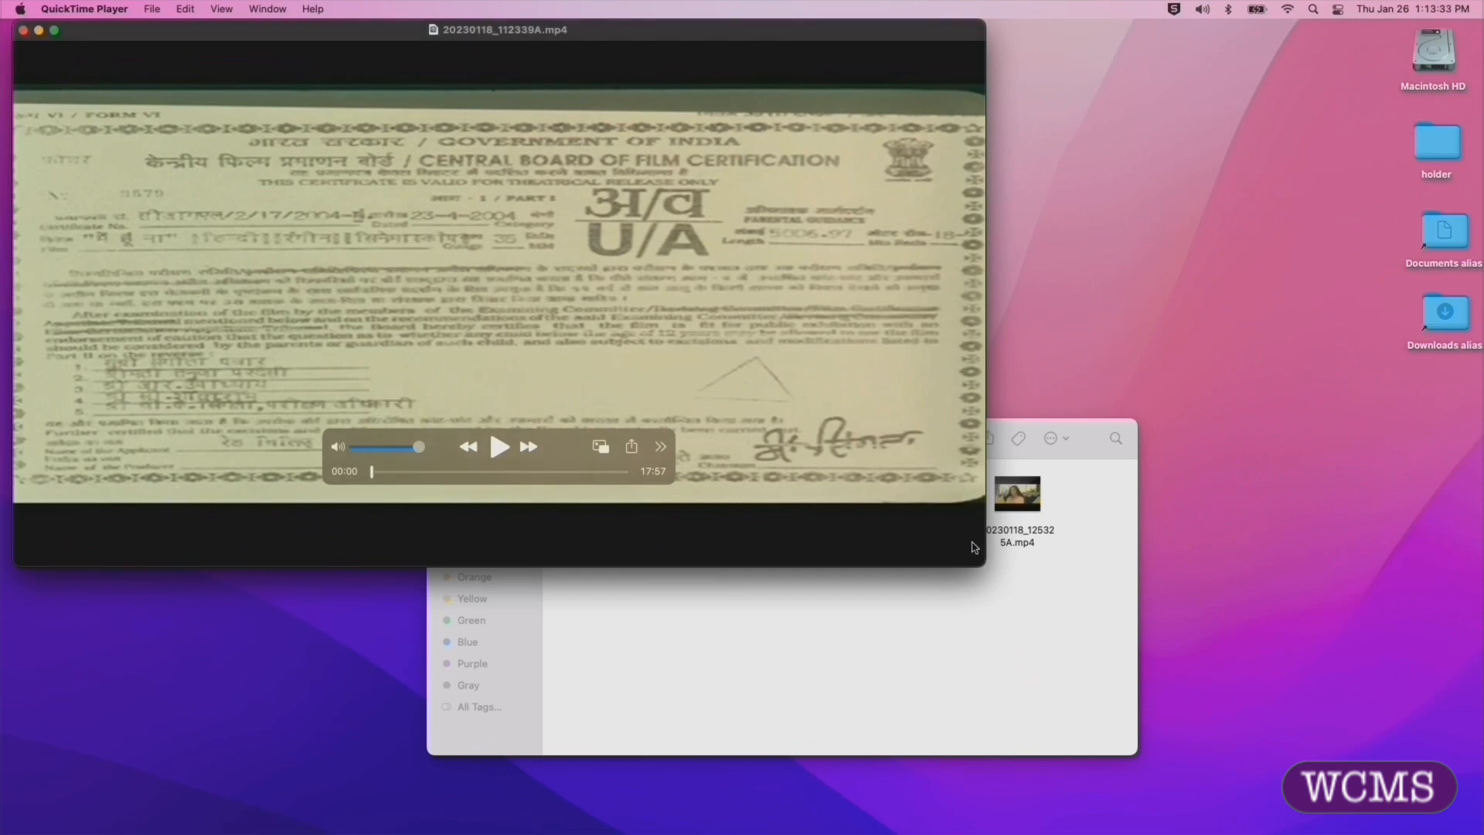
drag(978, 567, 921, 461)
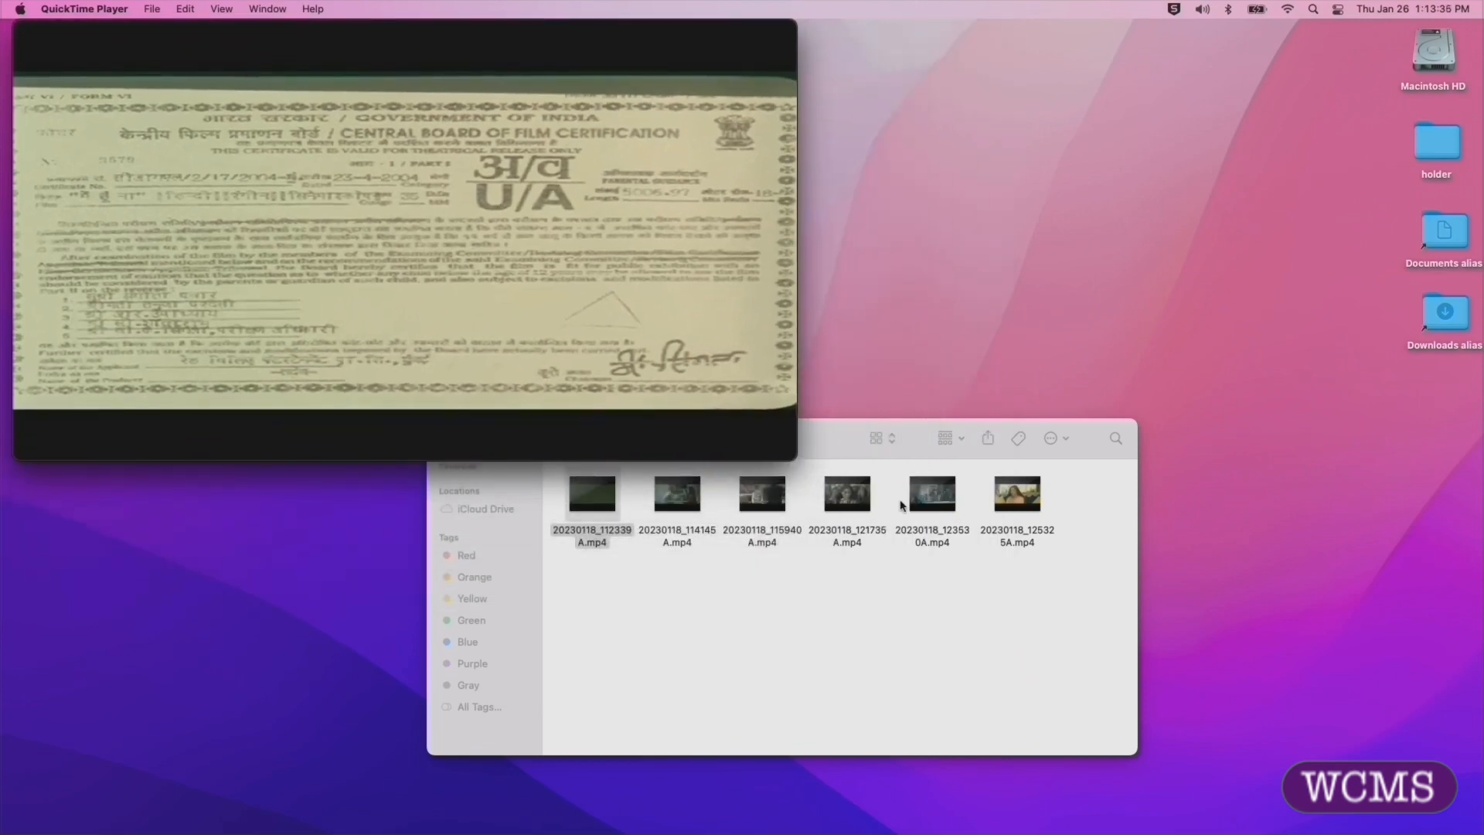
drag(828, 435, 802, 504)
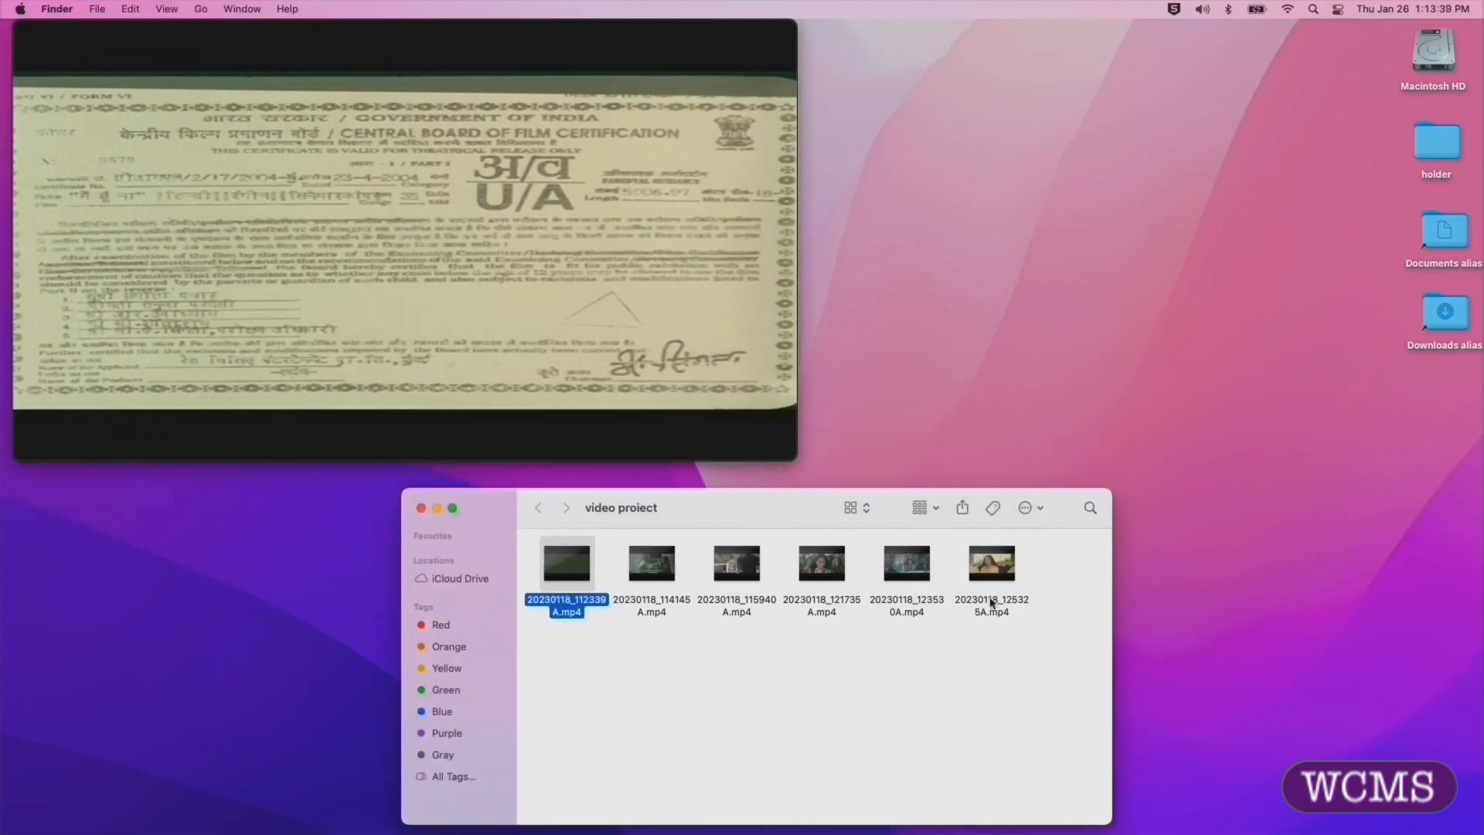
Step: Append the other five clips from the video project folder to the open movie and finish the clip arrangement
click(674, 645)
drag(643, 638, 997, 566)
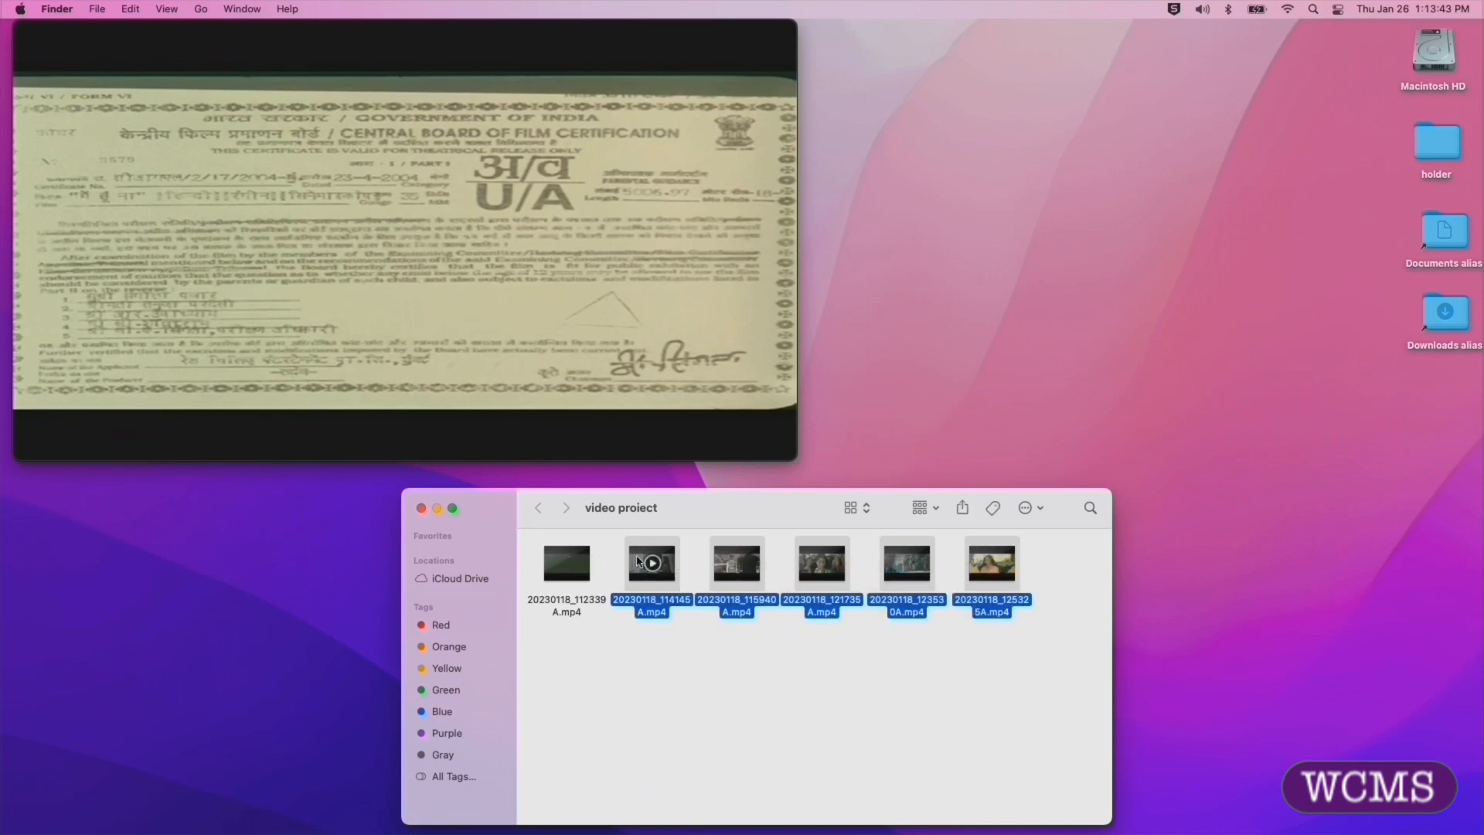
drag(641, 562, 526, 446)
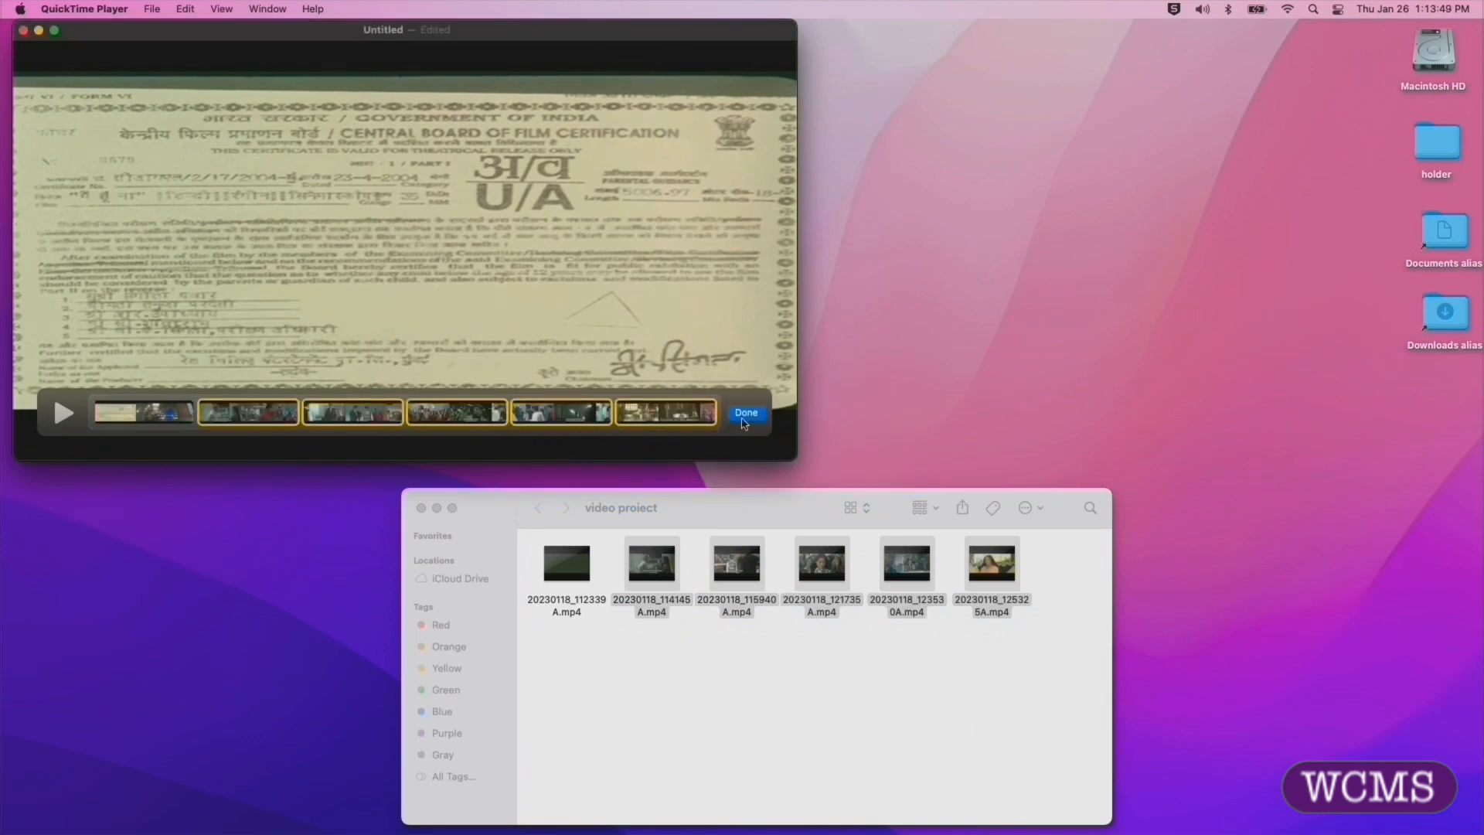
click(747, 415)
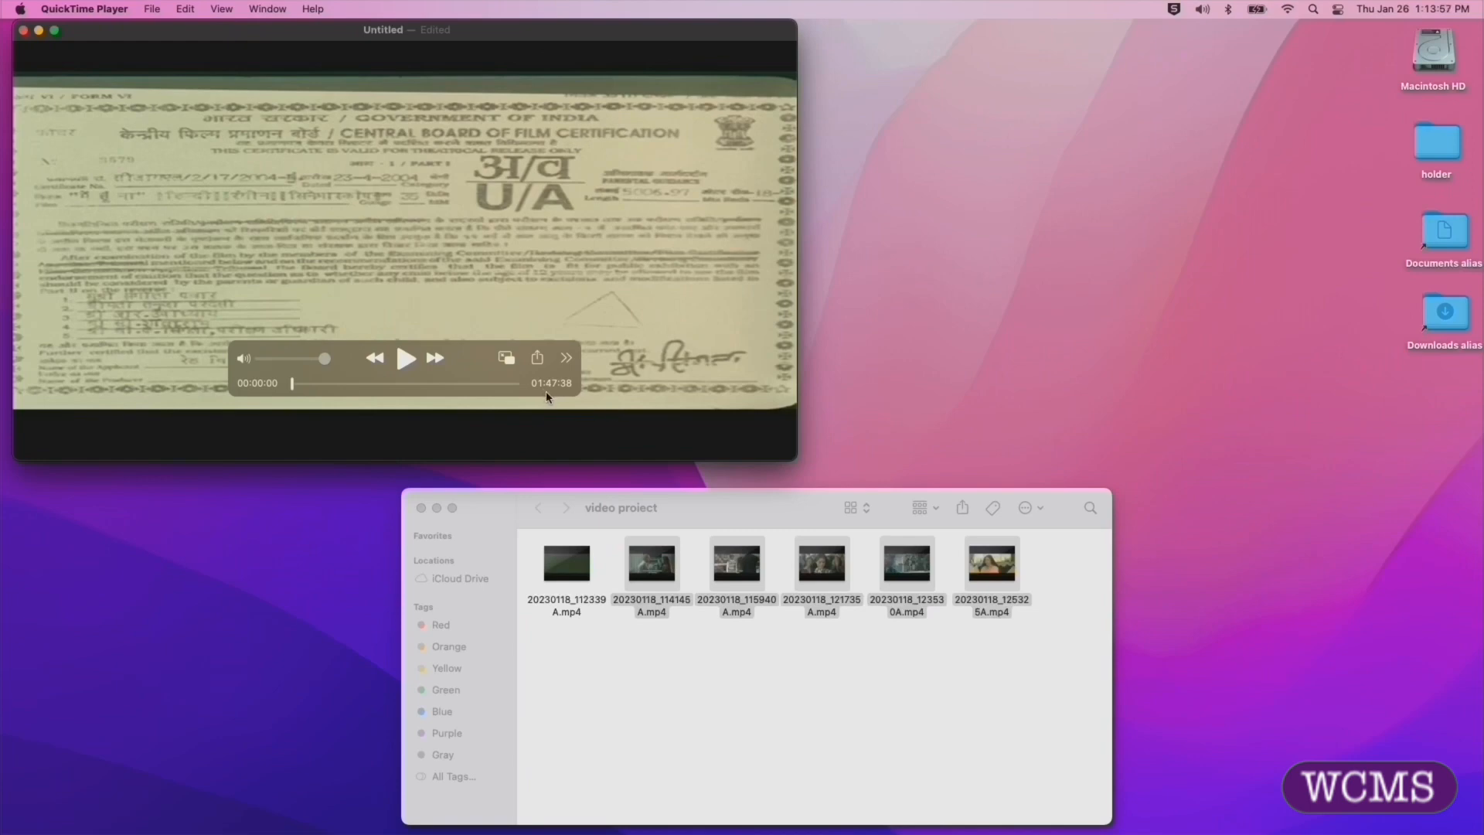
drag(292, 384, 257, 379)
Step: Start exporting the combined movie at 1080p with the Smaller File Size (HEVC) option
click(153, 9)
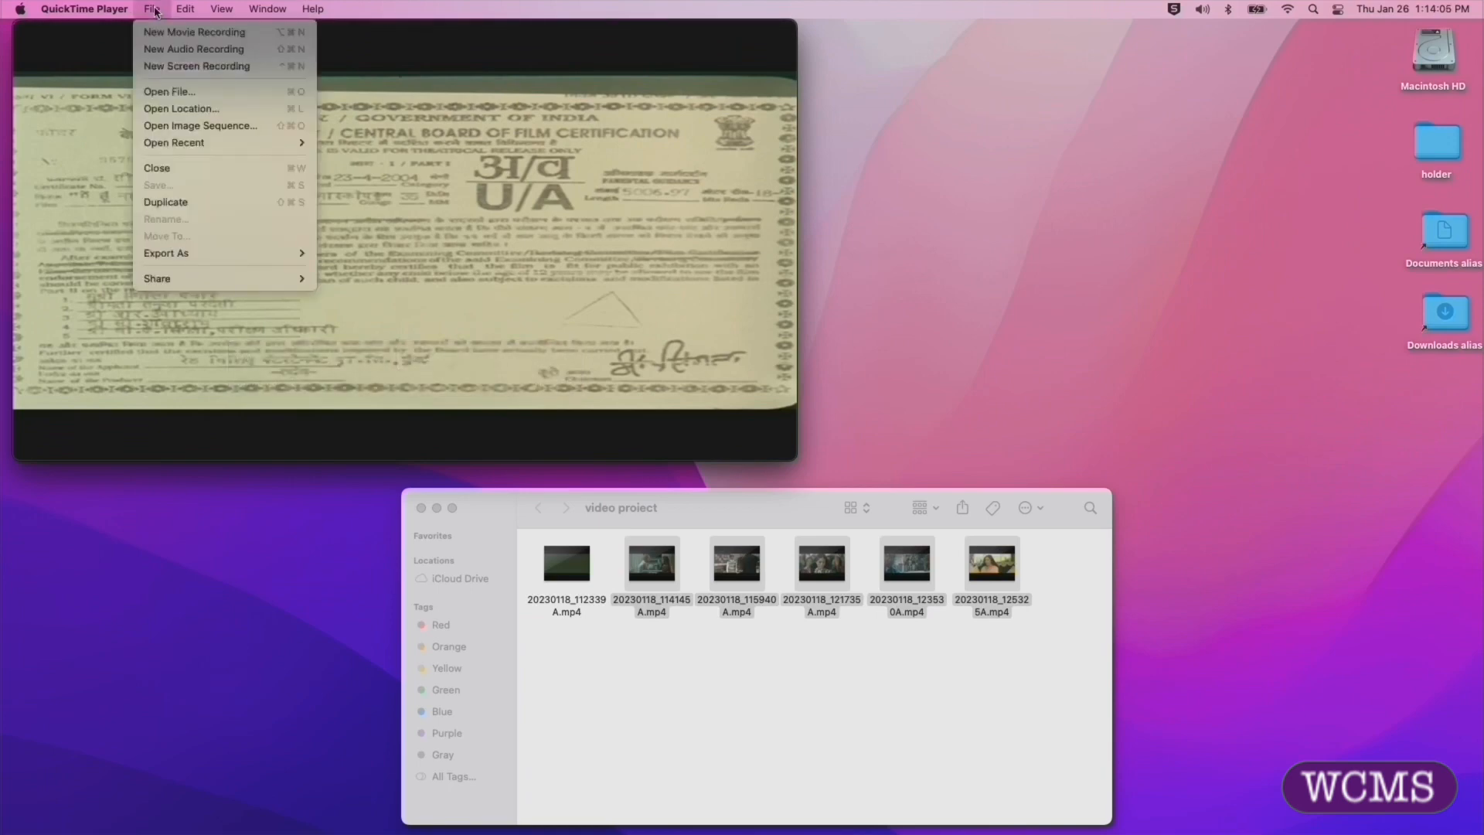
mouse_move(193, 251)
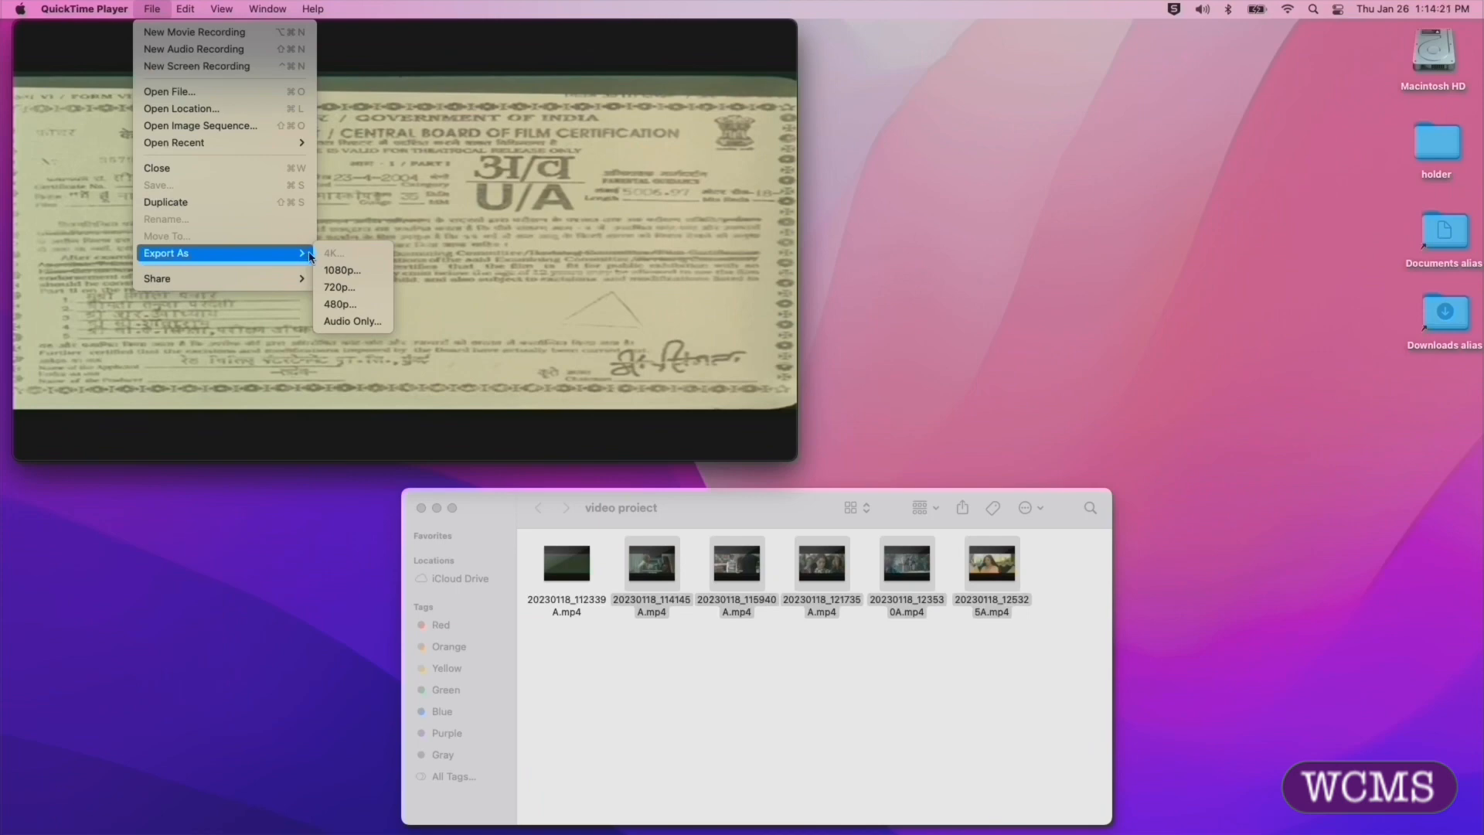
click(352, 270)
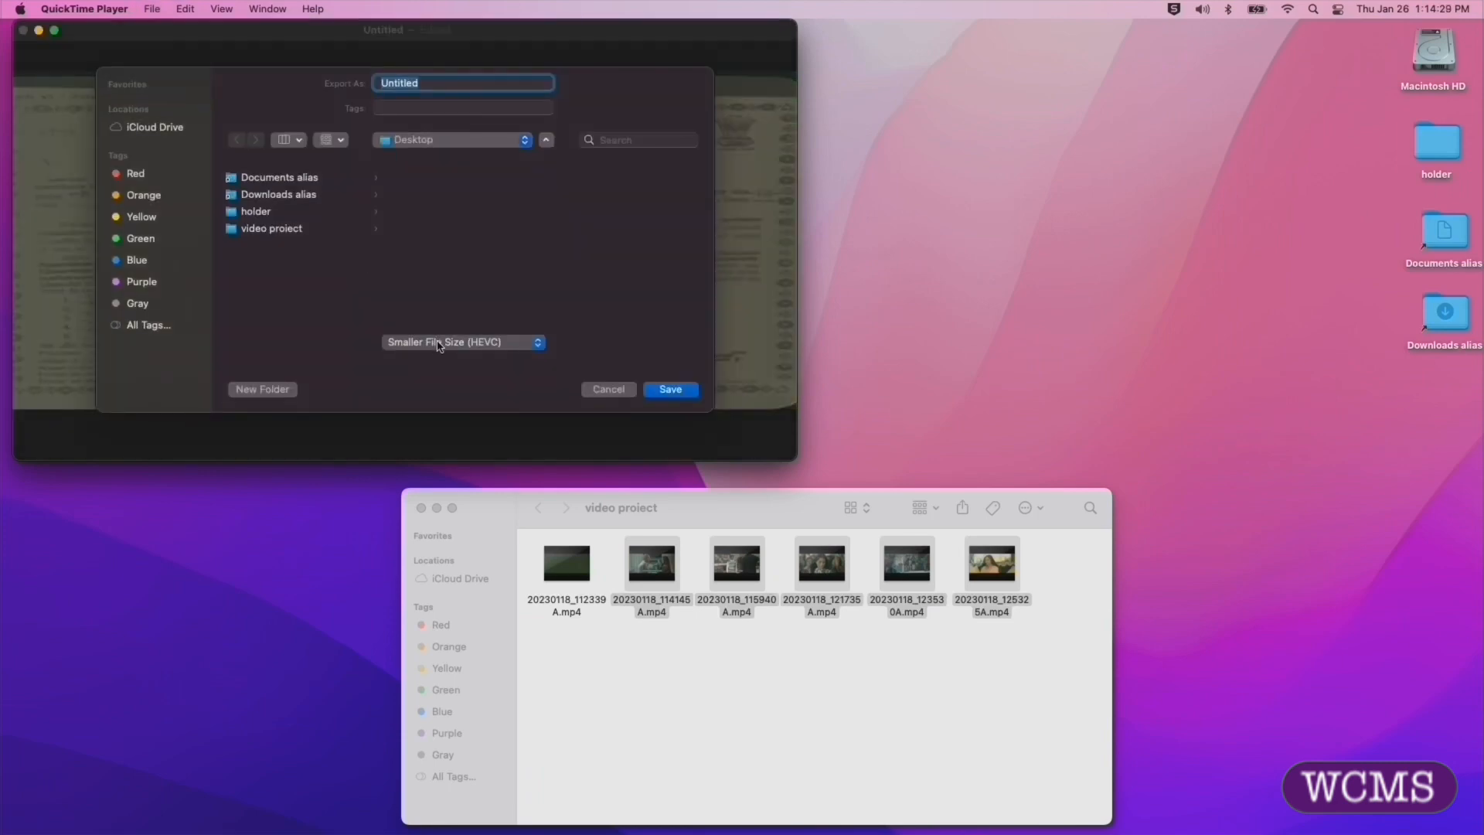
click(460, 344)
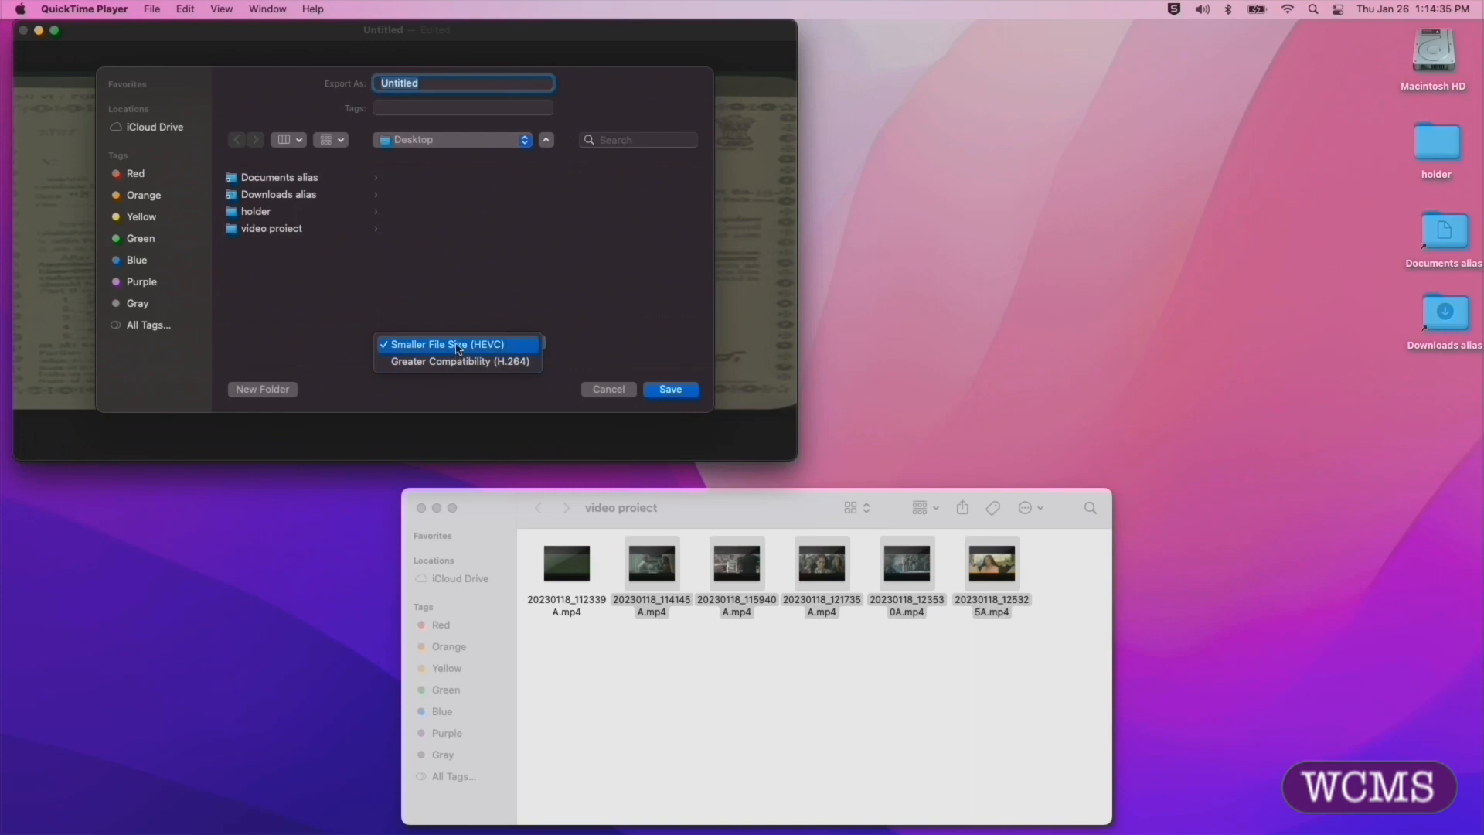
click(459, 347)
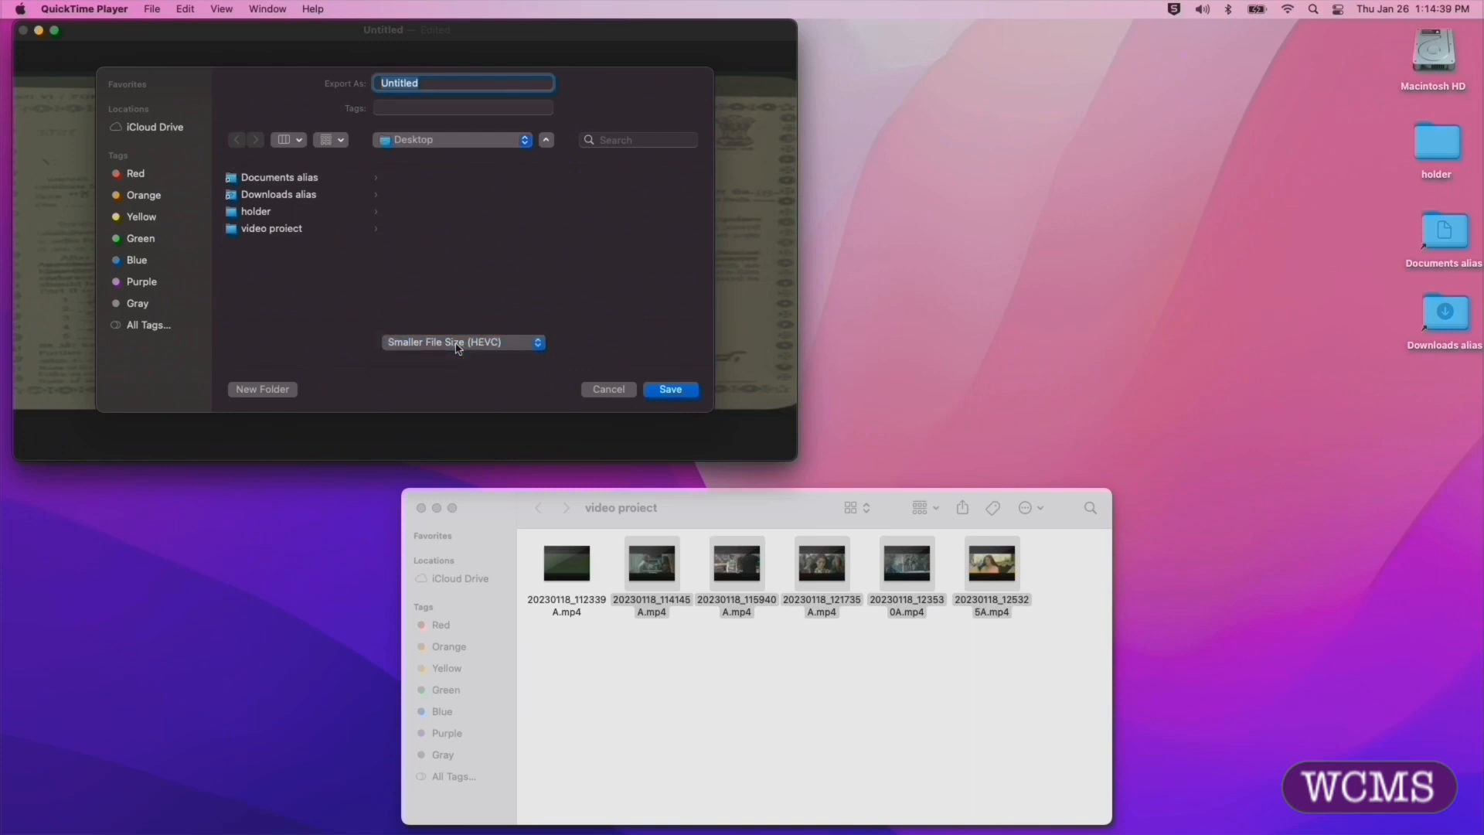
click(547, 140)
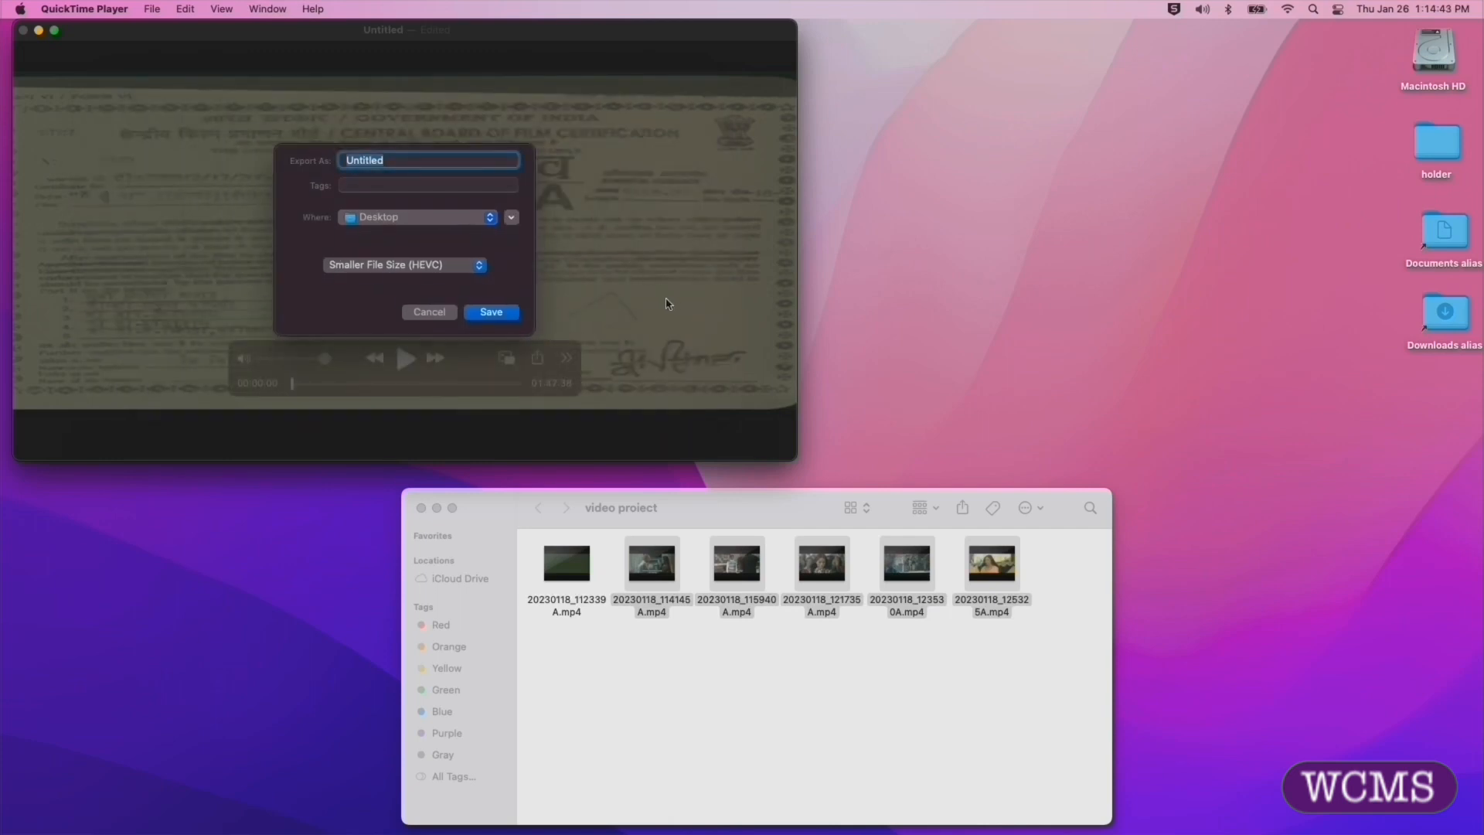
click(510, 217)
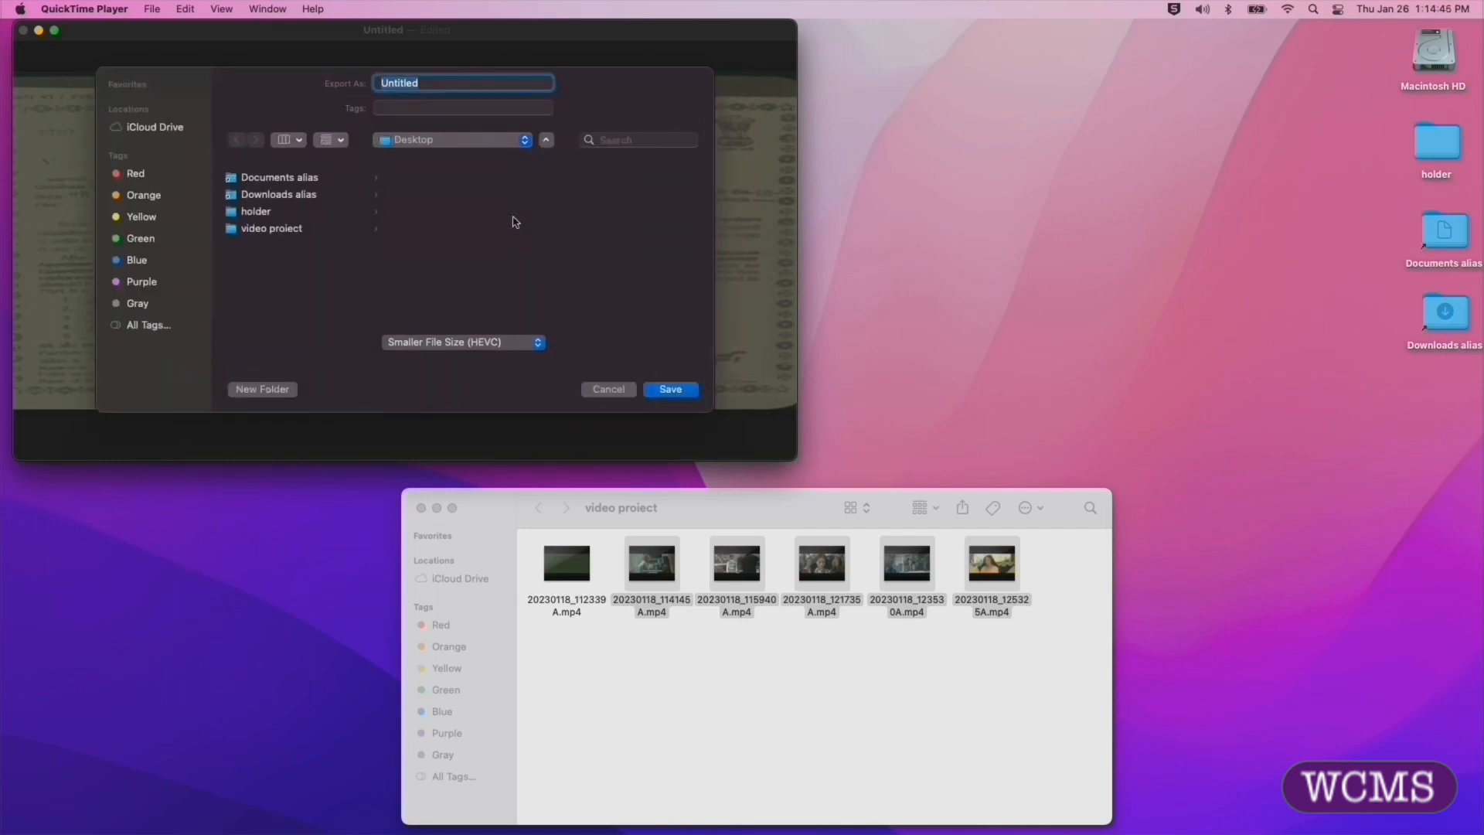
click(546, 141)
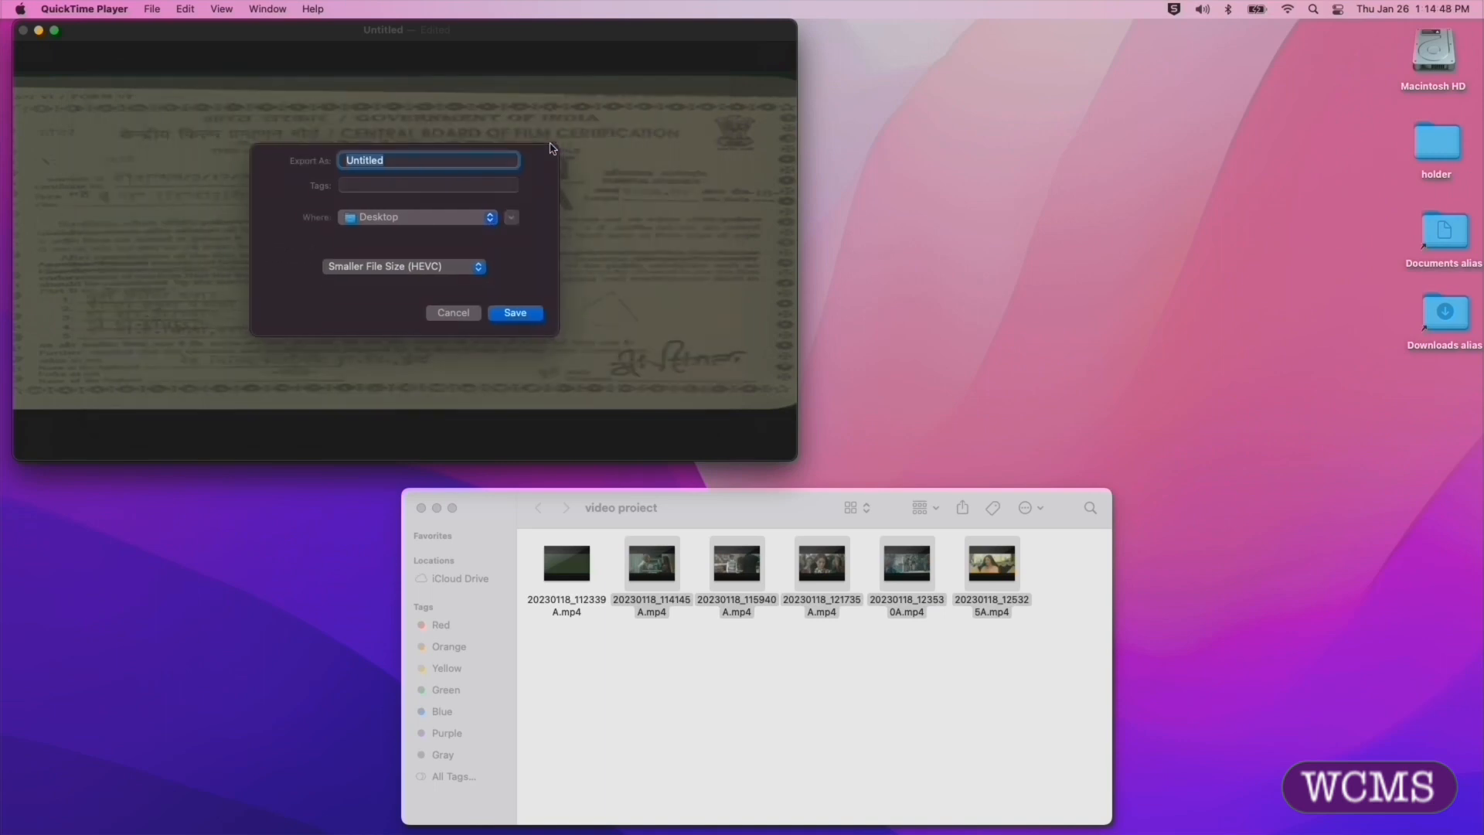
click(510, 220)
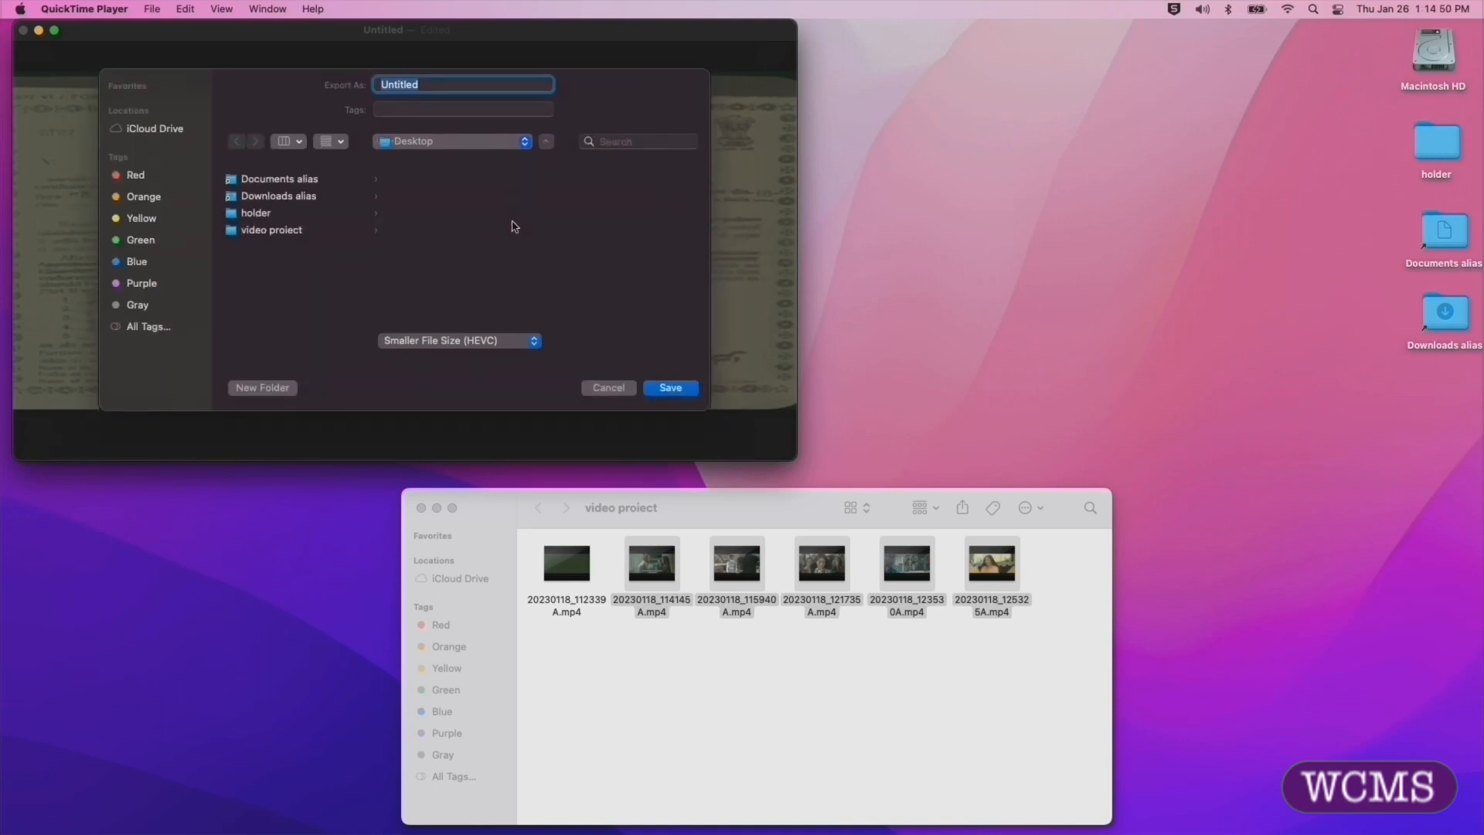
Step: Choose the video project folder inside the home folder's Desktop as the export destination
click(507, 142)
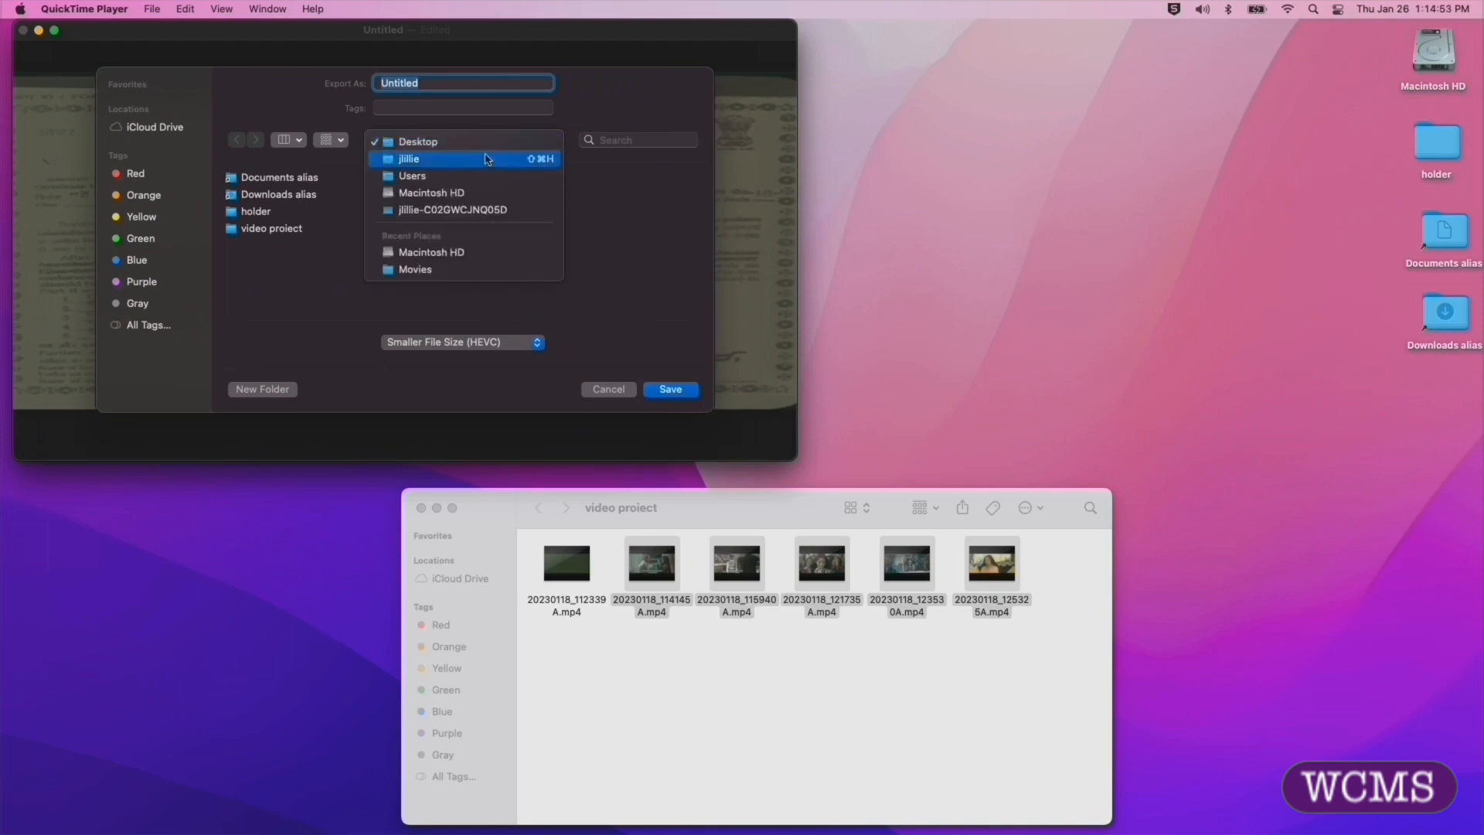
click(487, 159)
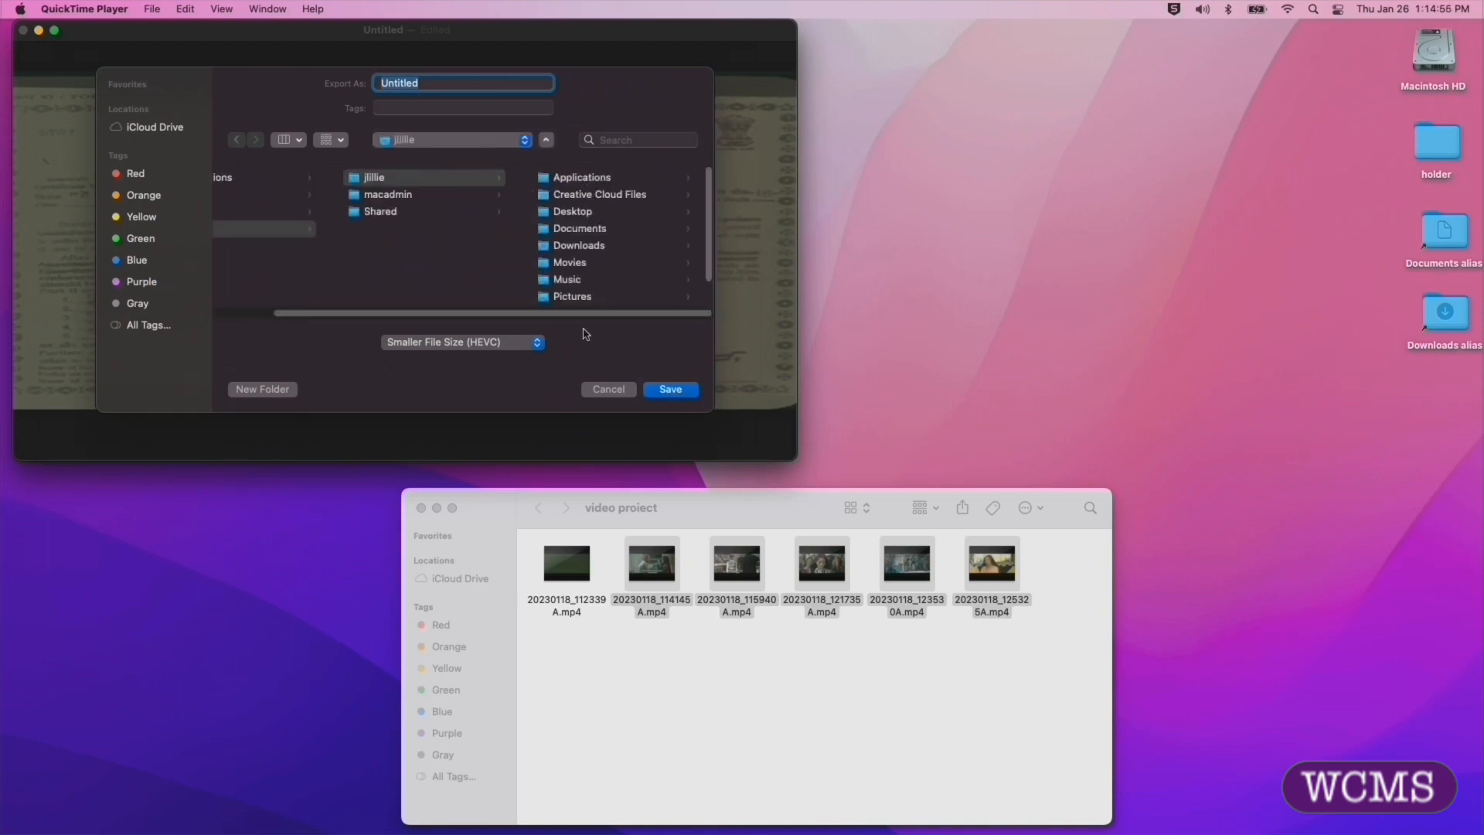
click(427, 184)
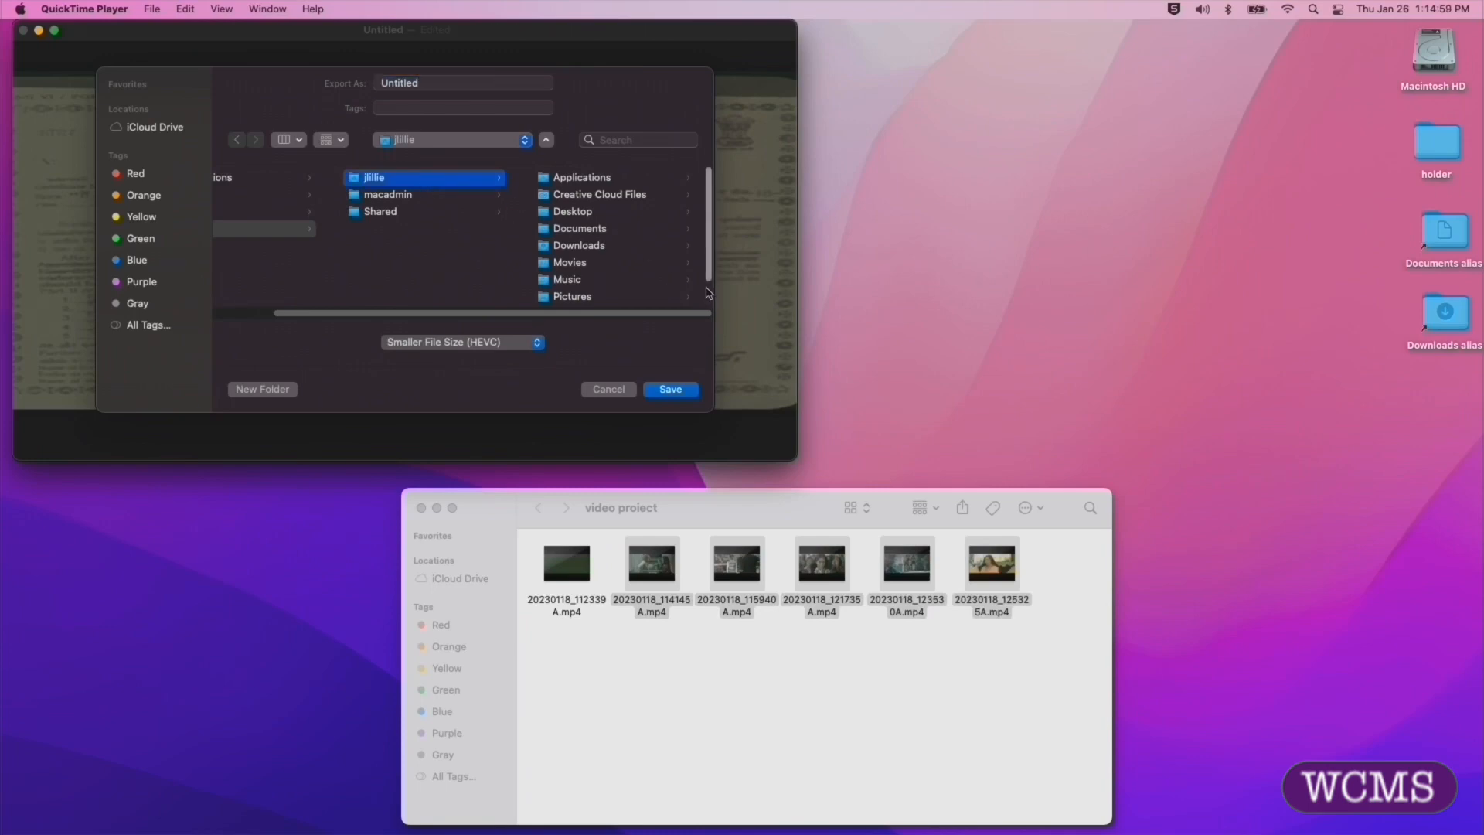
scroll(701, 297, down, 1)
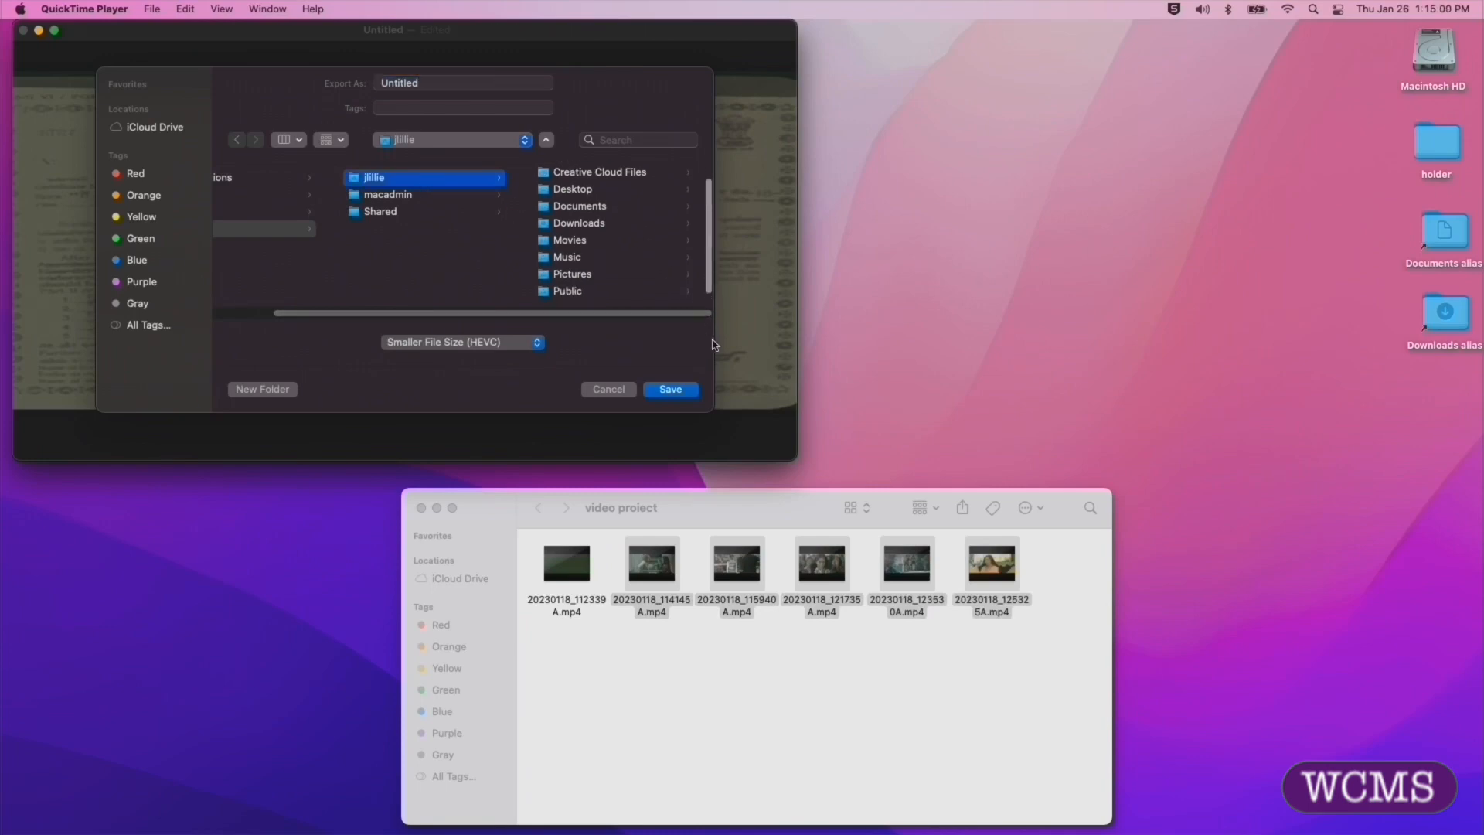
click(591, 191)
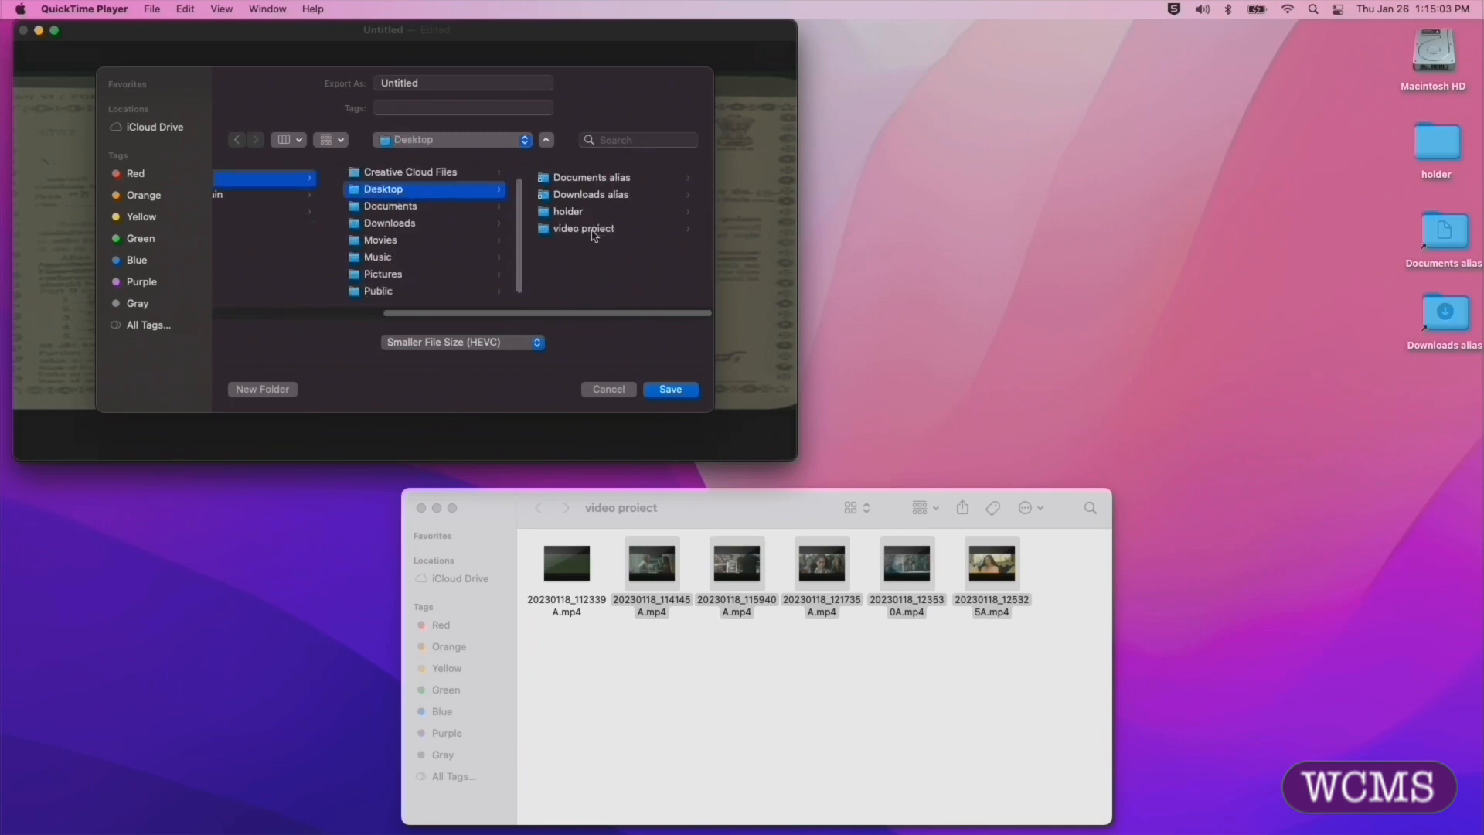
click(593, 229)
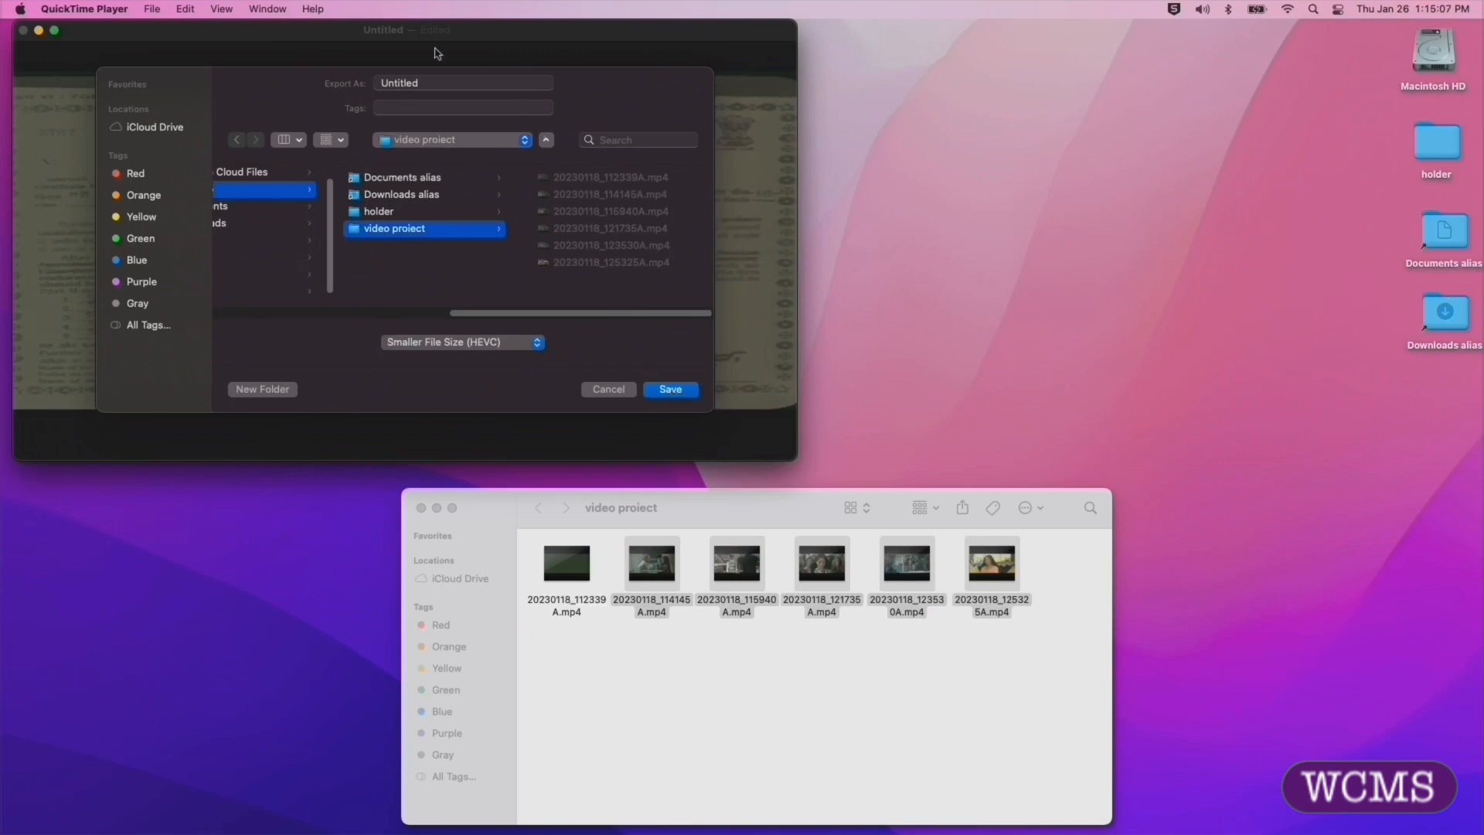
Step: Name the export "new video" and save it, moving the export progress window slightly lower
click(429, 87)
double_click(429, 83)
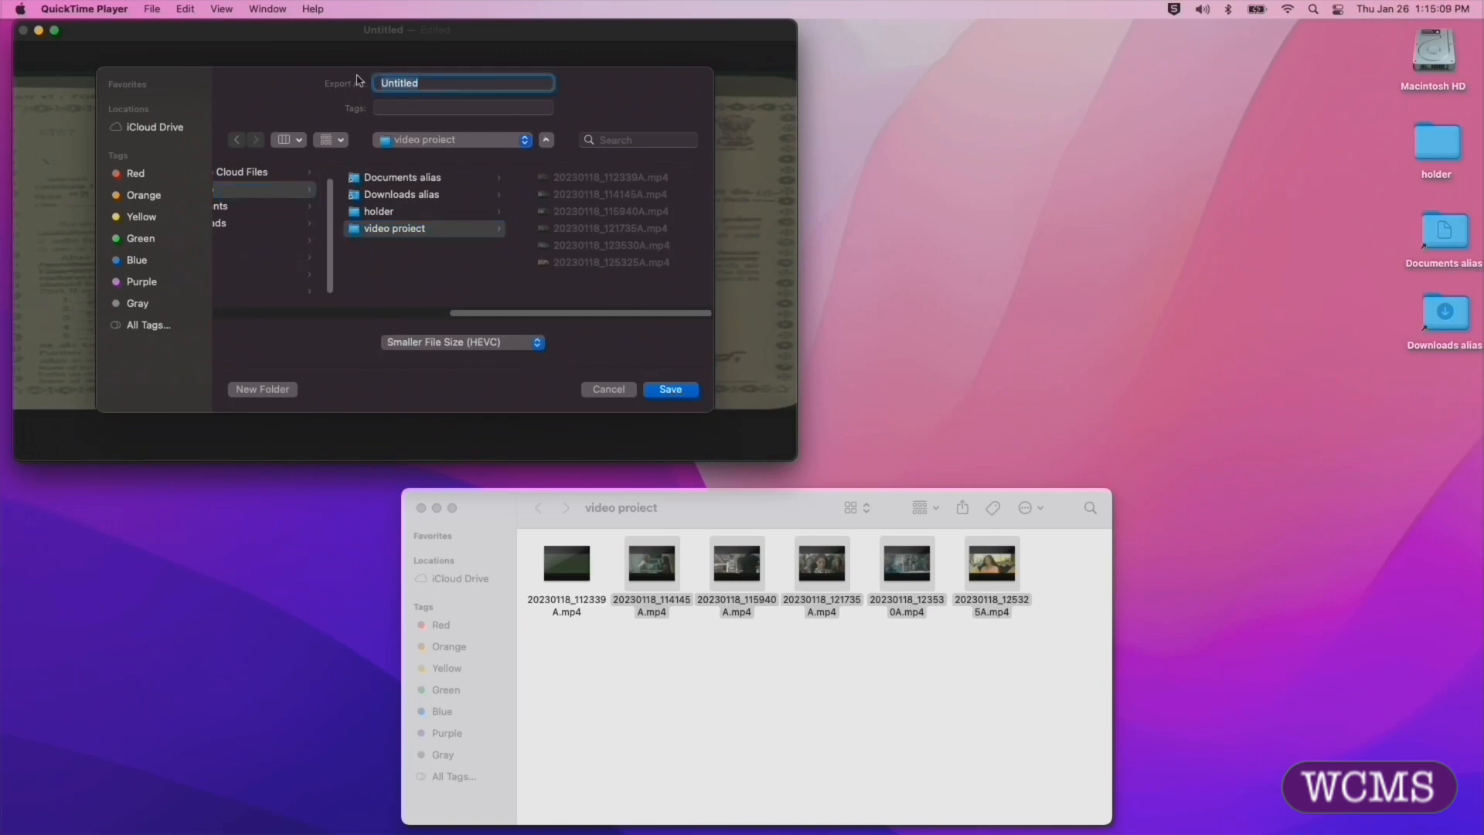
text(new video)
click(671, 390)
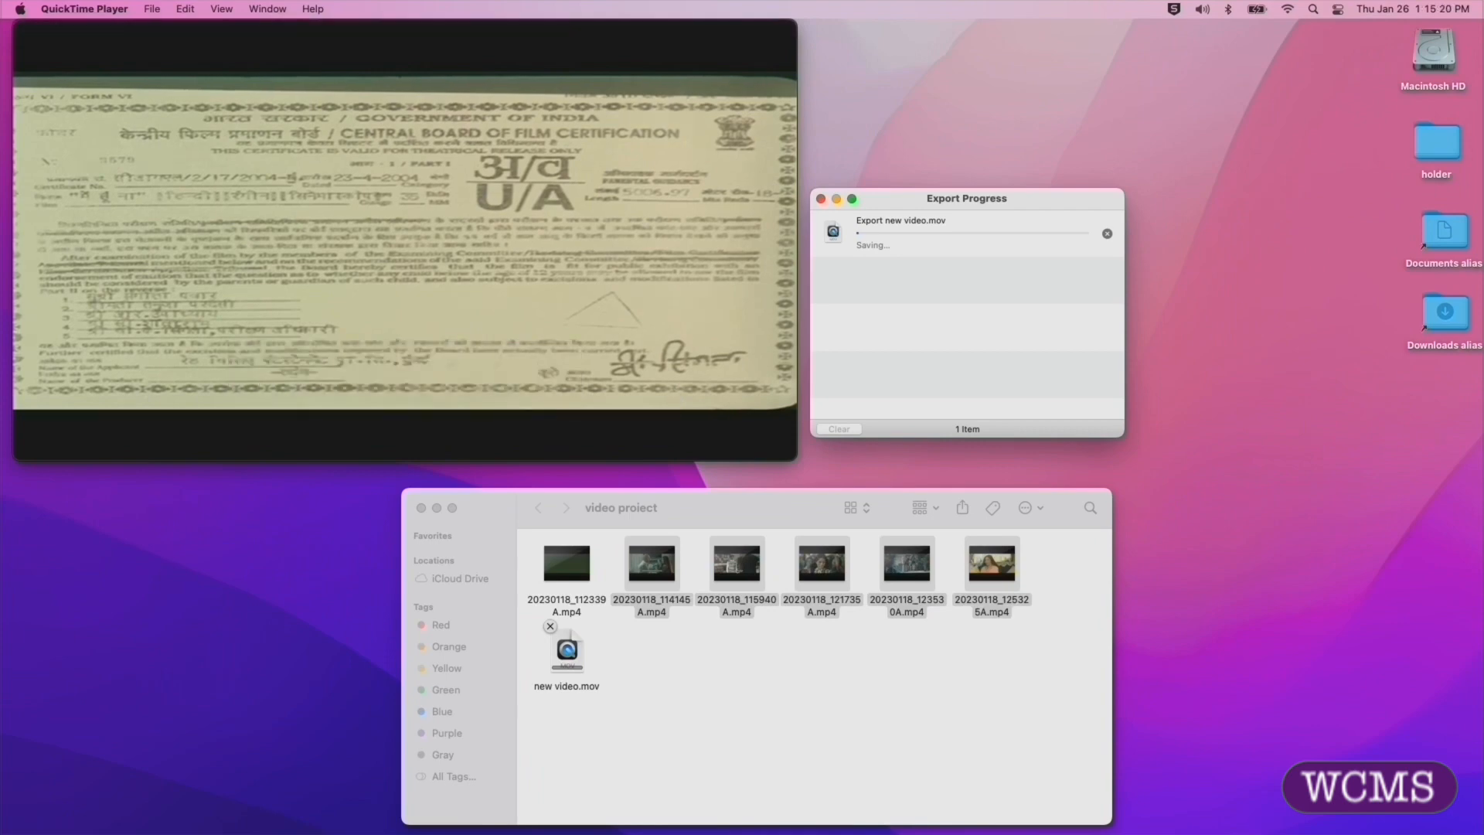
drag(873, 197, 863, 240)
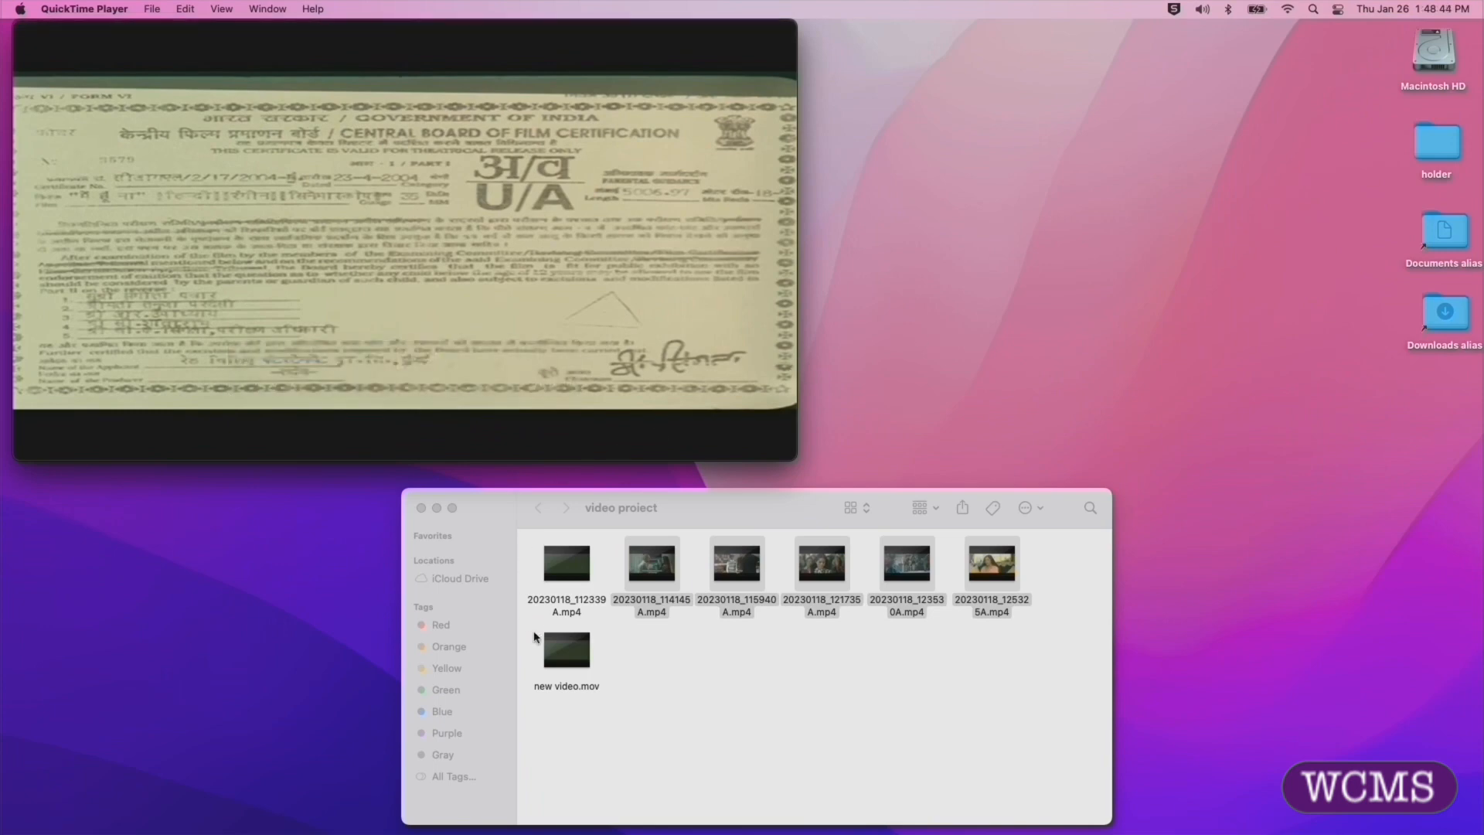
Step: Reposition new video.mov within the video project folder and rename it as mymovie3.mov
mouse_move(558, 659)
drag(558, 658, 688, 671)
click(692, 704)
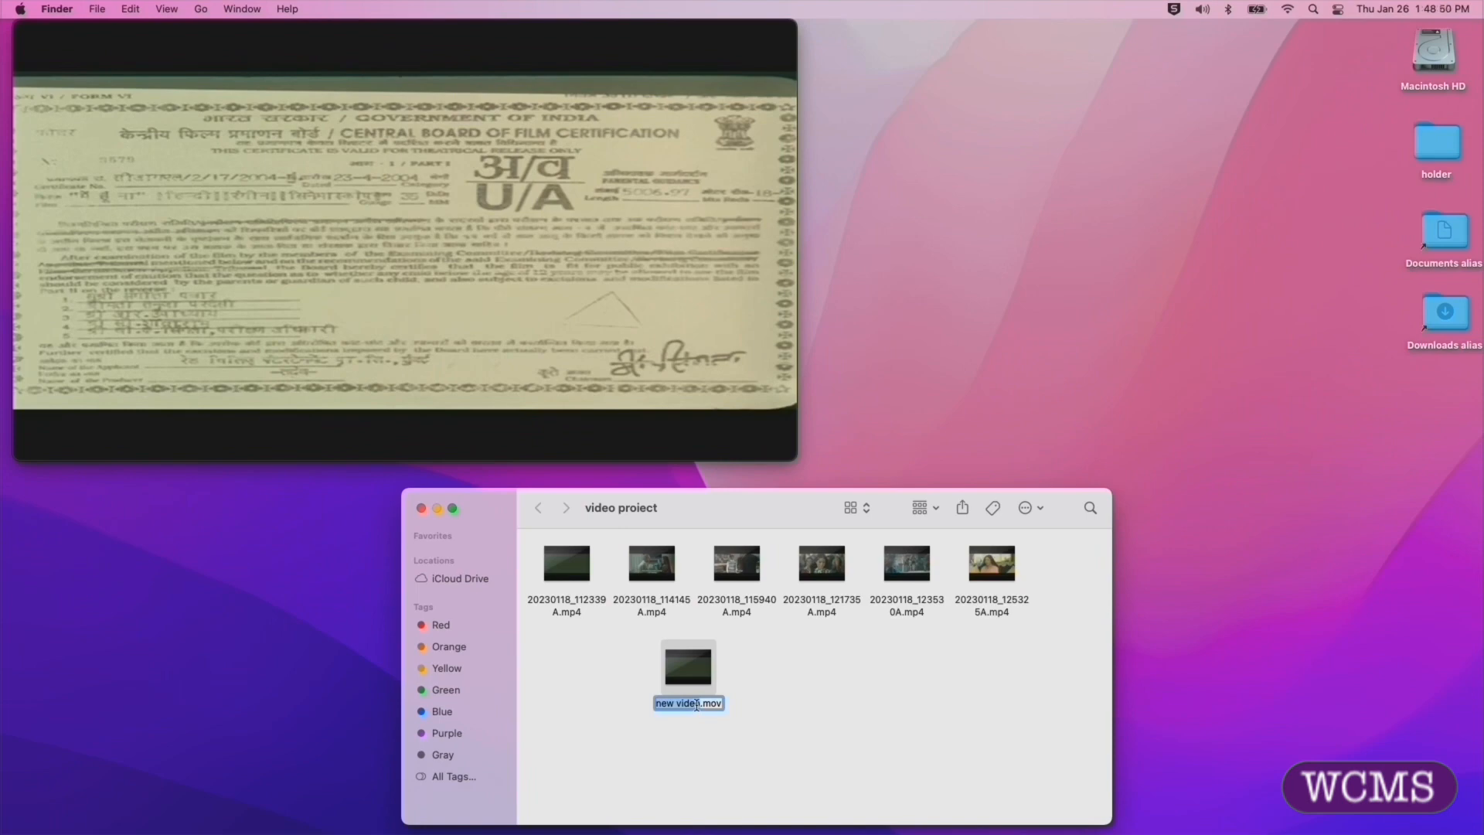
text(mymovie3)
click(782, 722)
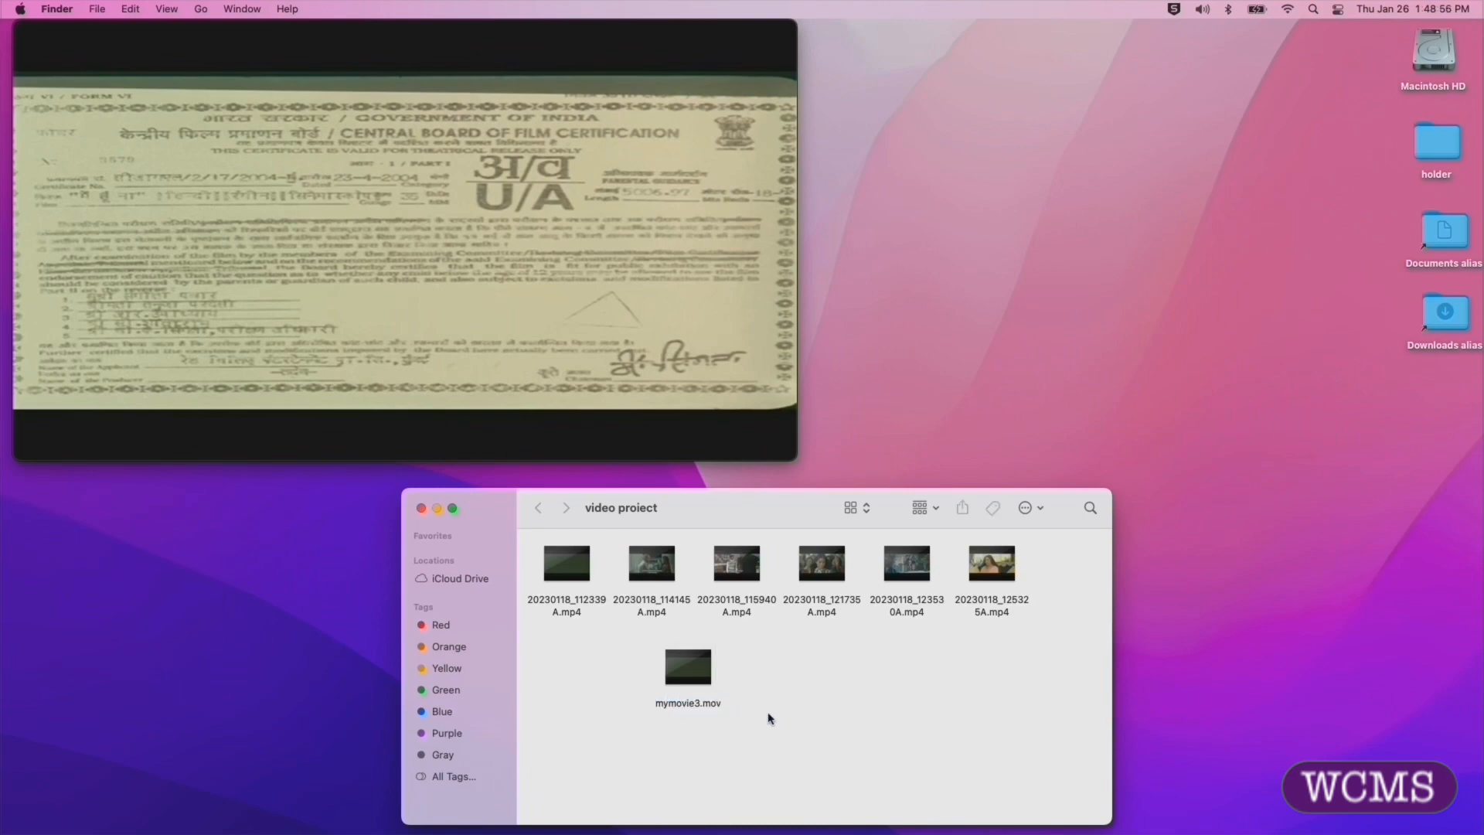
Step: Open mymovie3.mov in QuickTime Player and briefly play it from about the 41-minute mark
double_click(679, 671)
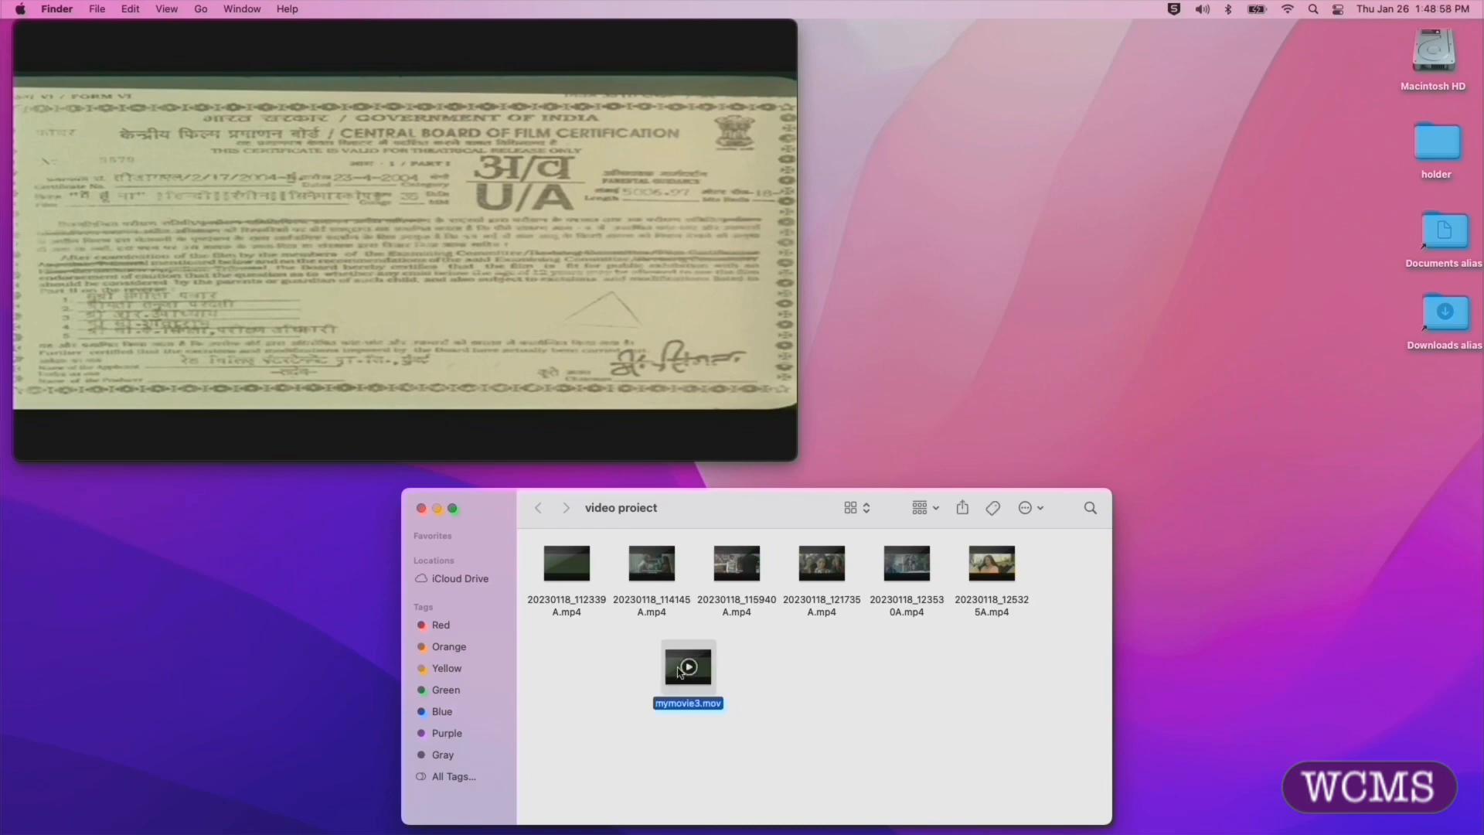
click(734, 694)
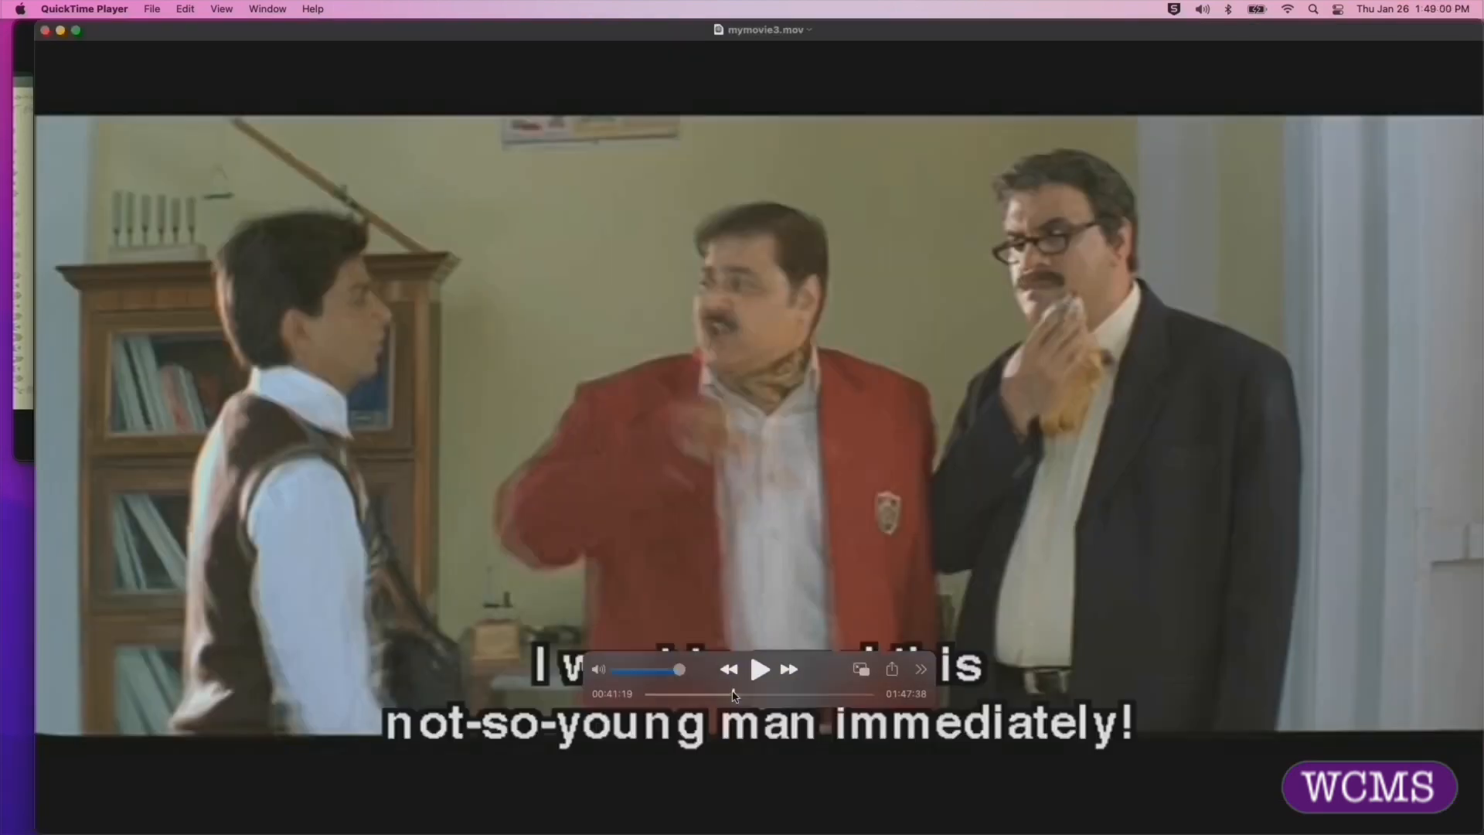
click(759, 669)
click(760, 670)
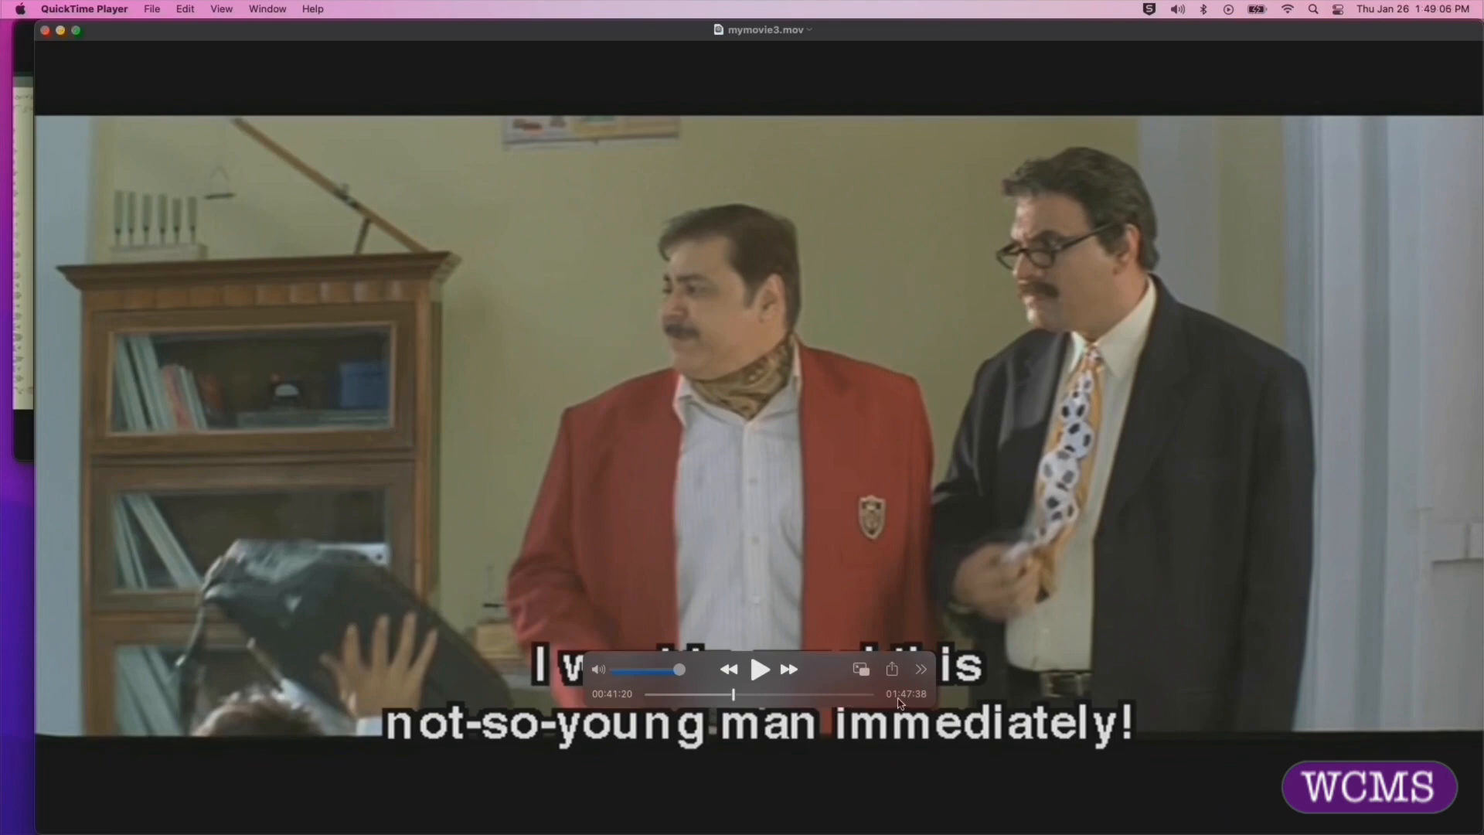
Step: Scrub mymovie3.mov to its end and back to the start, and close the movie
click(871, 695)
drag(872, 695, 611, 693)
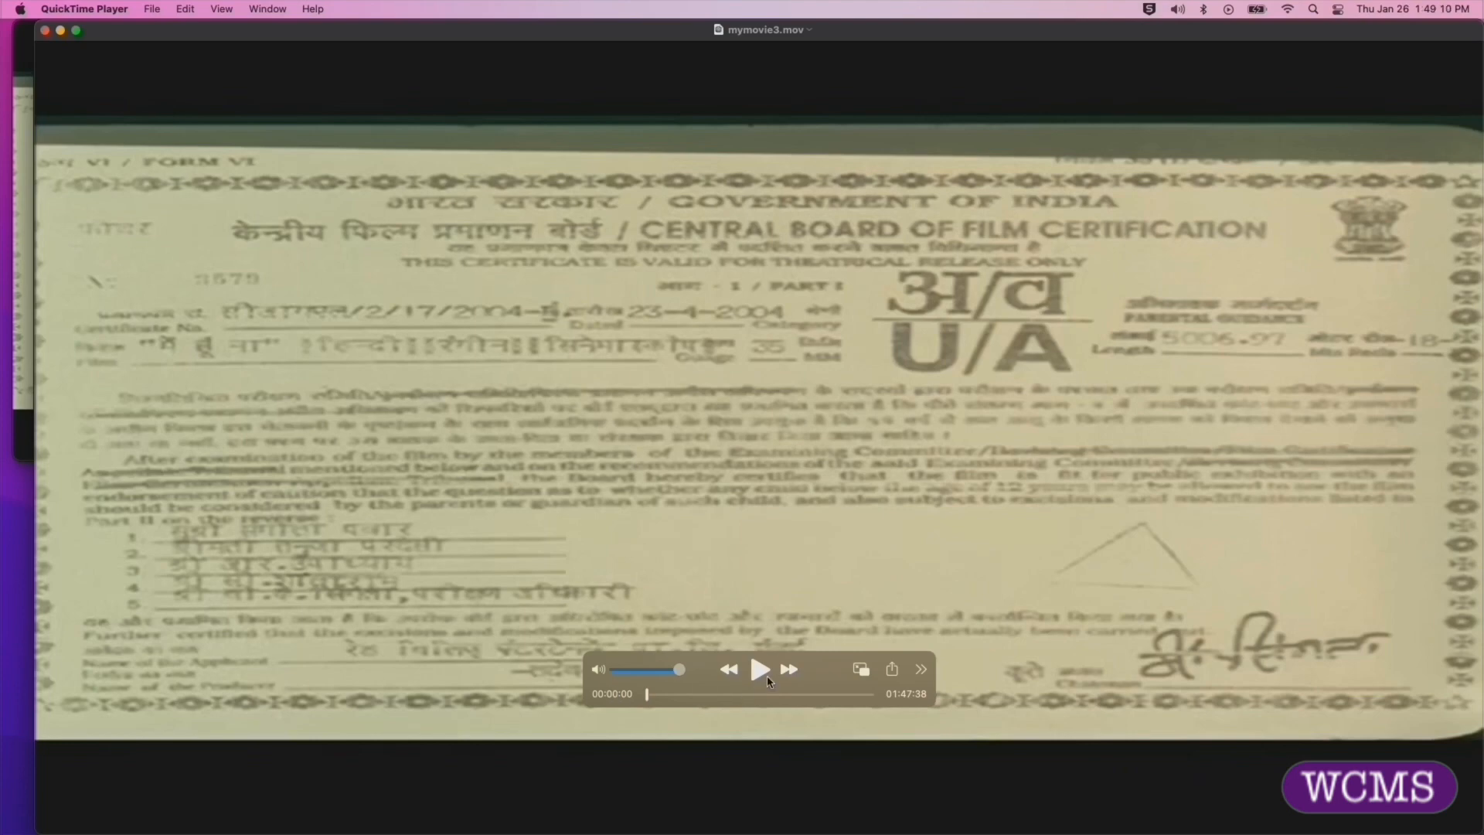
click(77, 31)
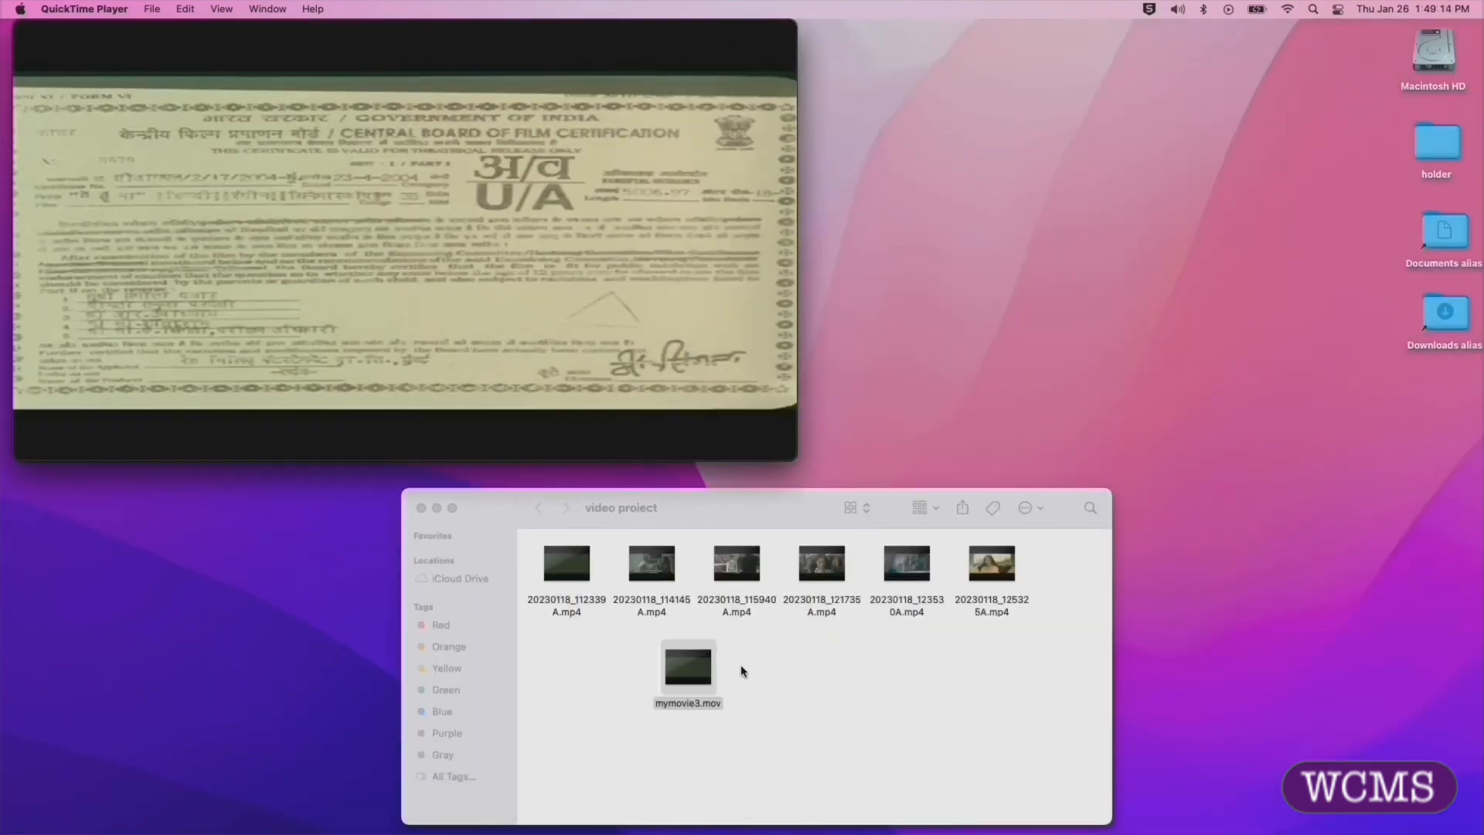
Step: Remove the six original MP4 clips from the video project folder and move mymovie3.mov higher up in it
drag(1002, 622, 22, 753)
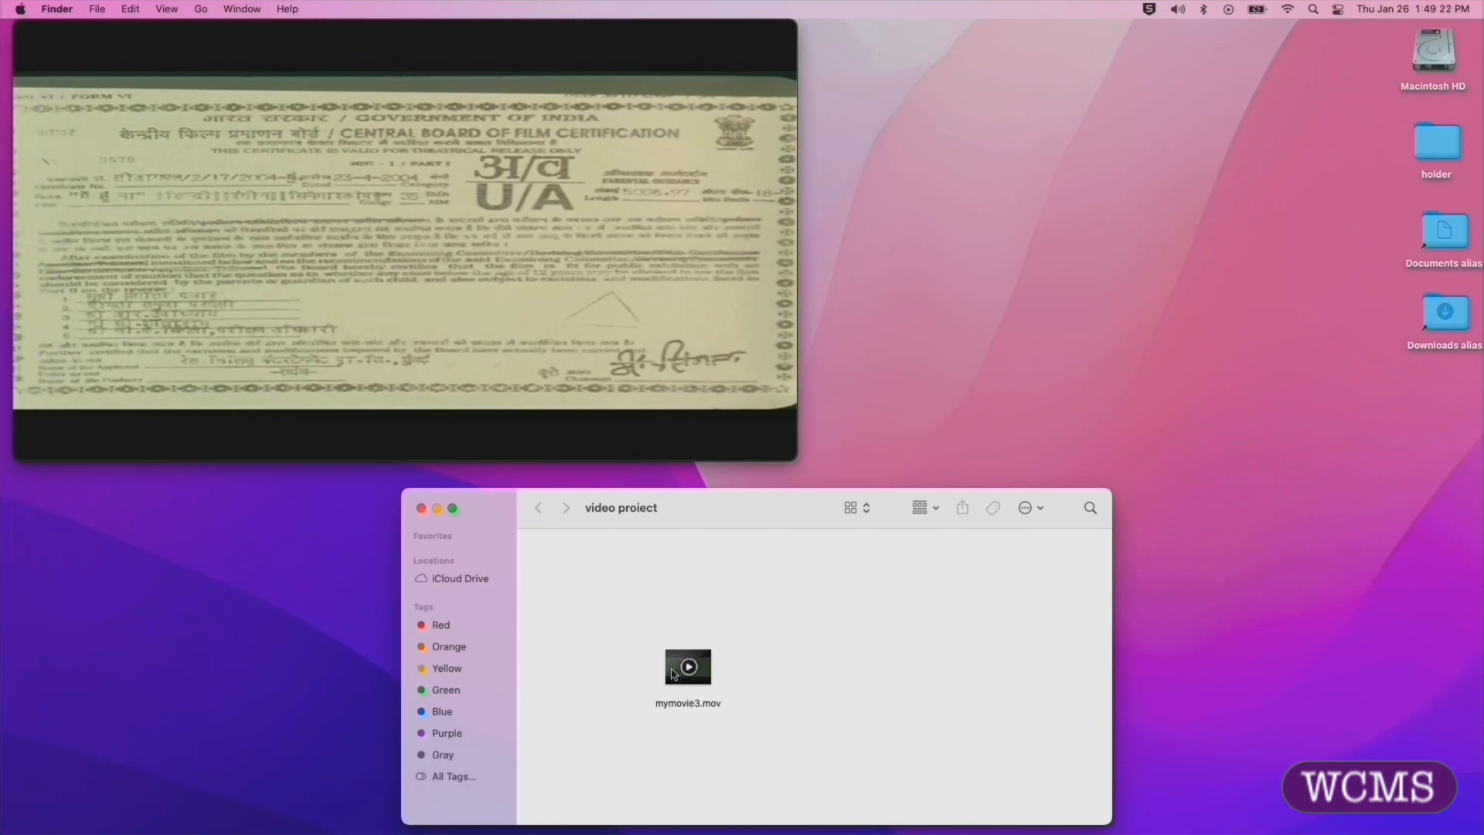
drag(675, 671, 771, 578)
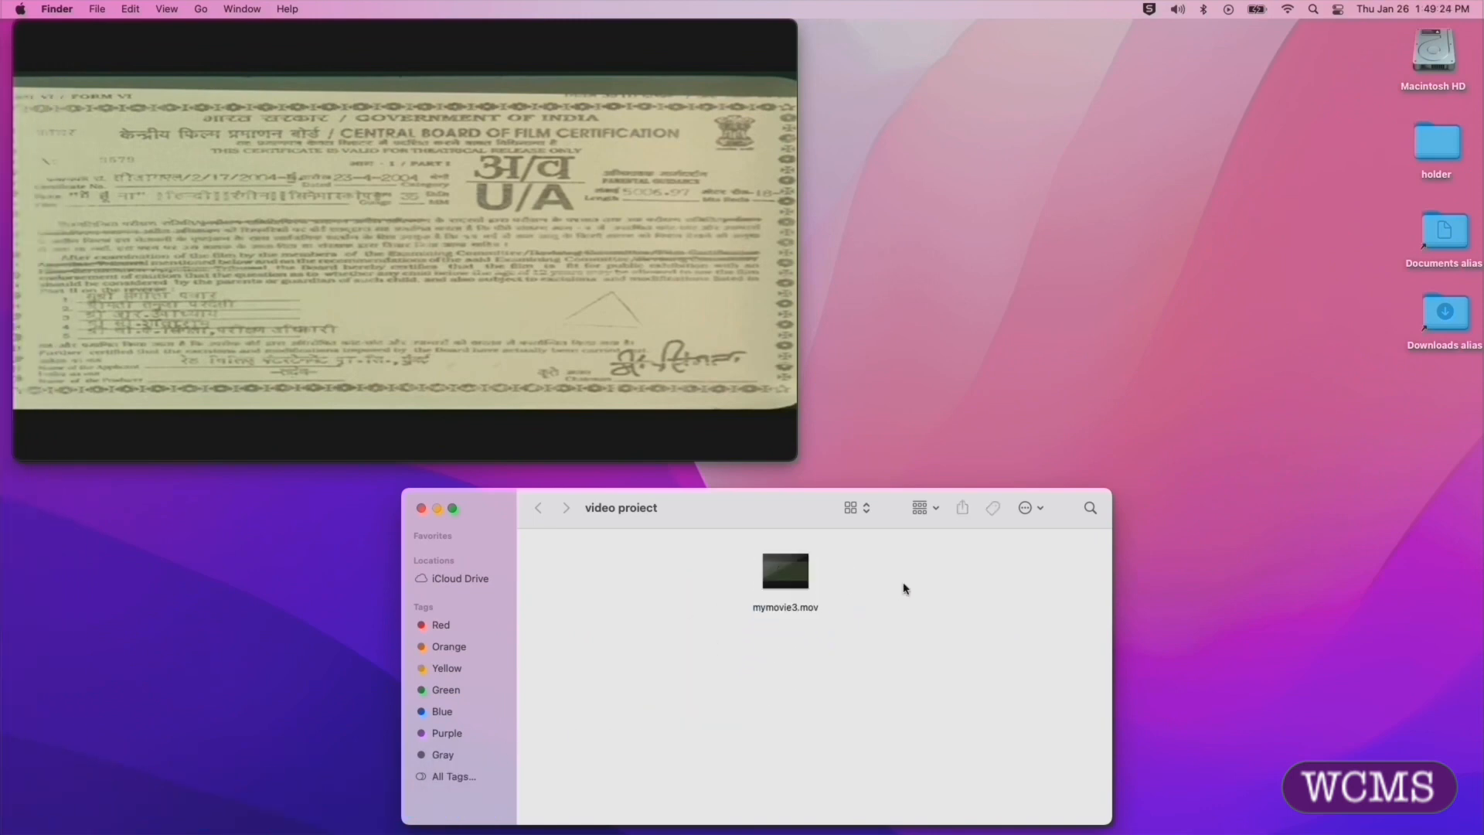